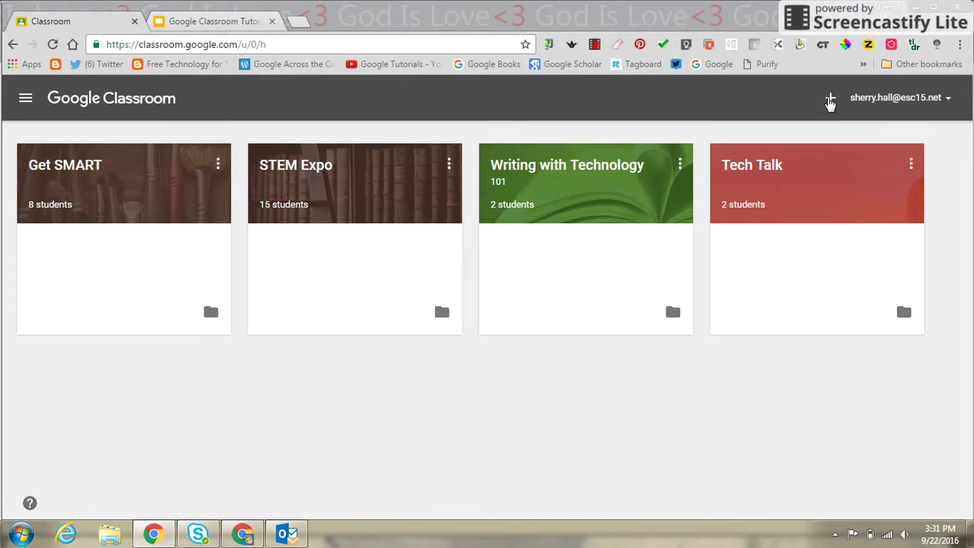
Create a new class named "Classroom Tutorial" with no section or subject
click(830, 102)
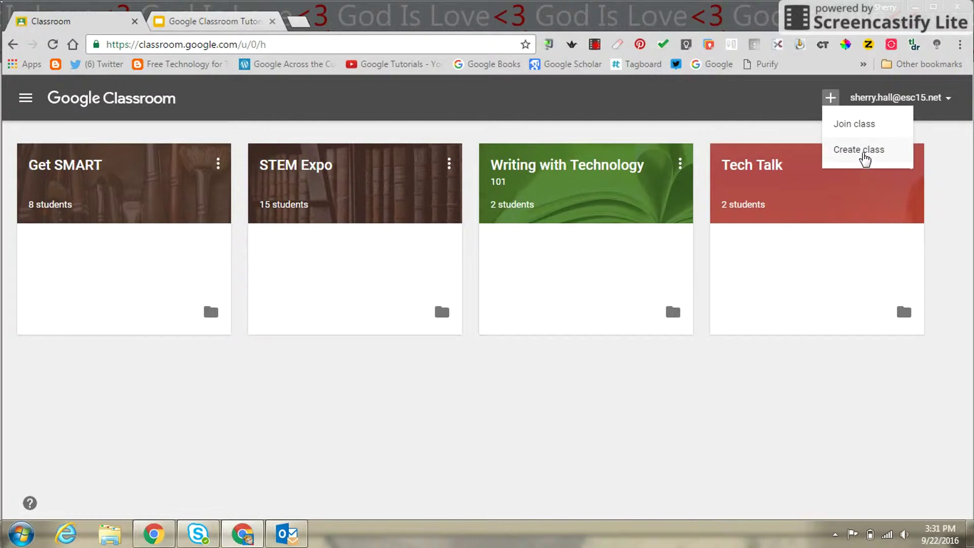
click(865, 160)
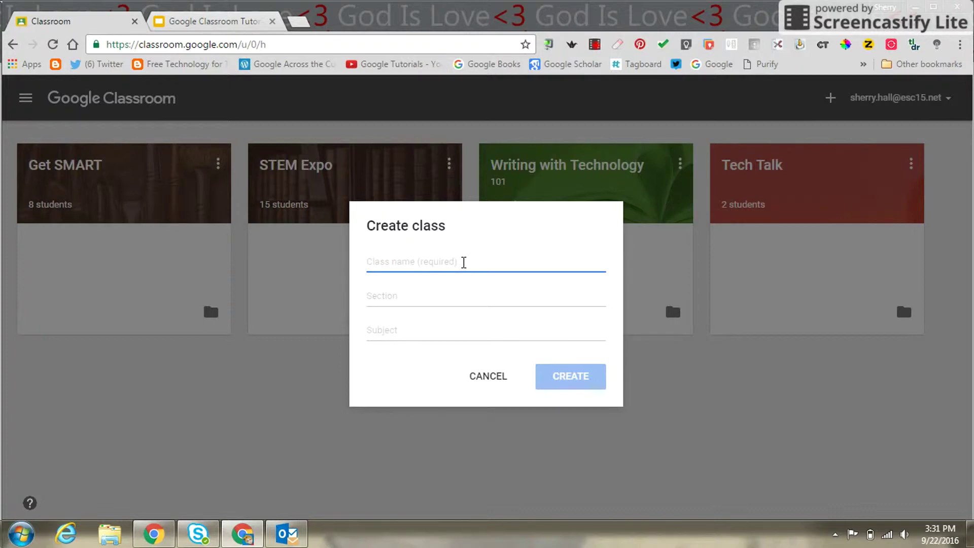
text(Cla)
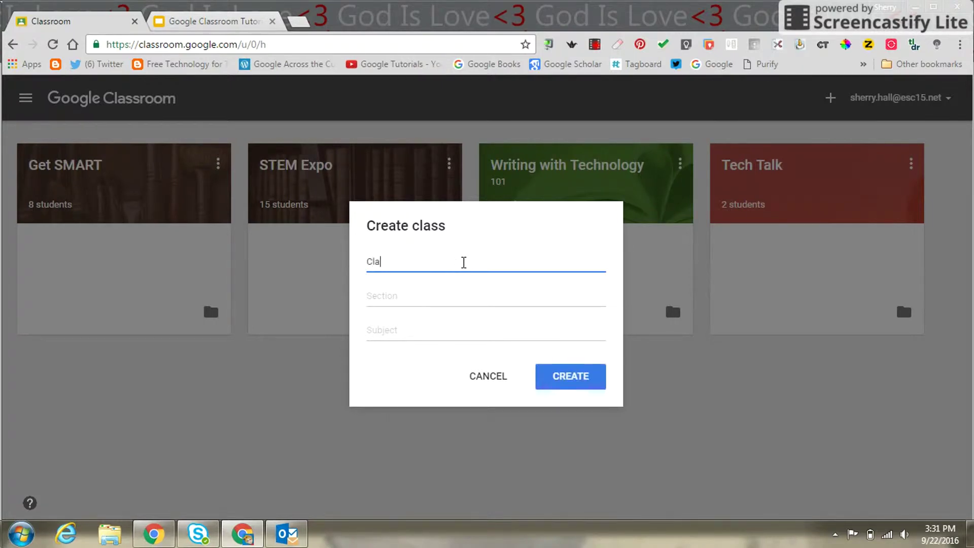
text(ssroom Tutorial)
click(393, 301)
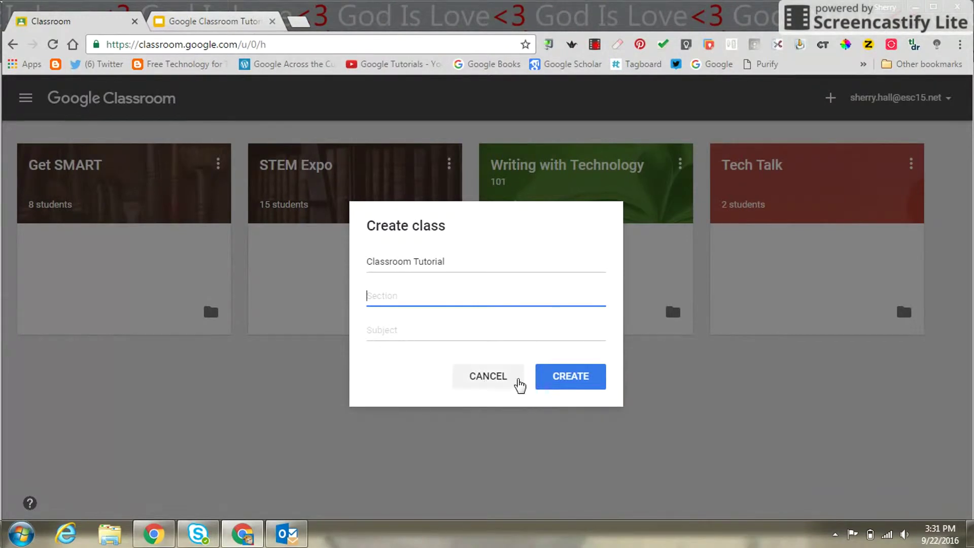
click(563, 374)
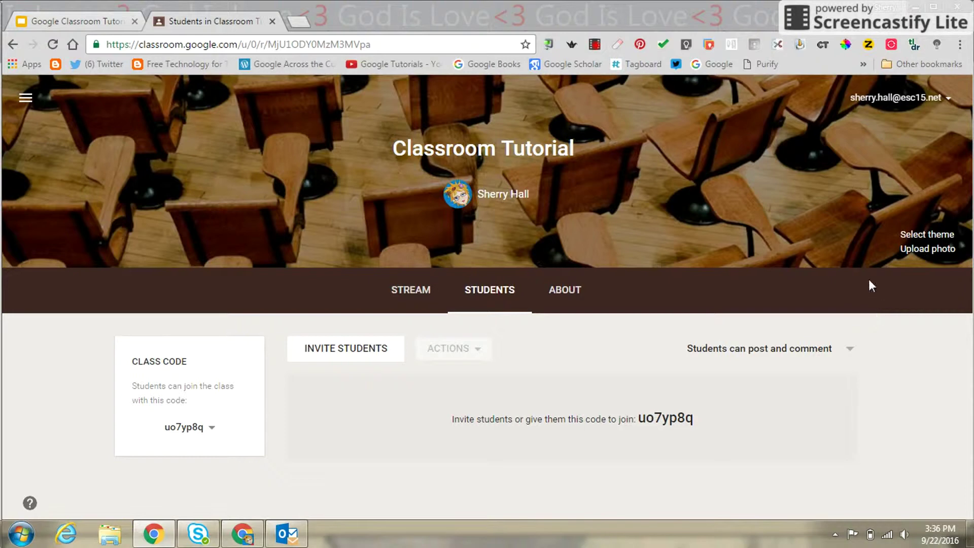
Change the class theme to the gallery image of colourful laboratory flasks
click(920, 235)
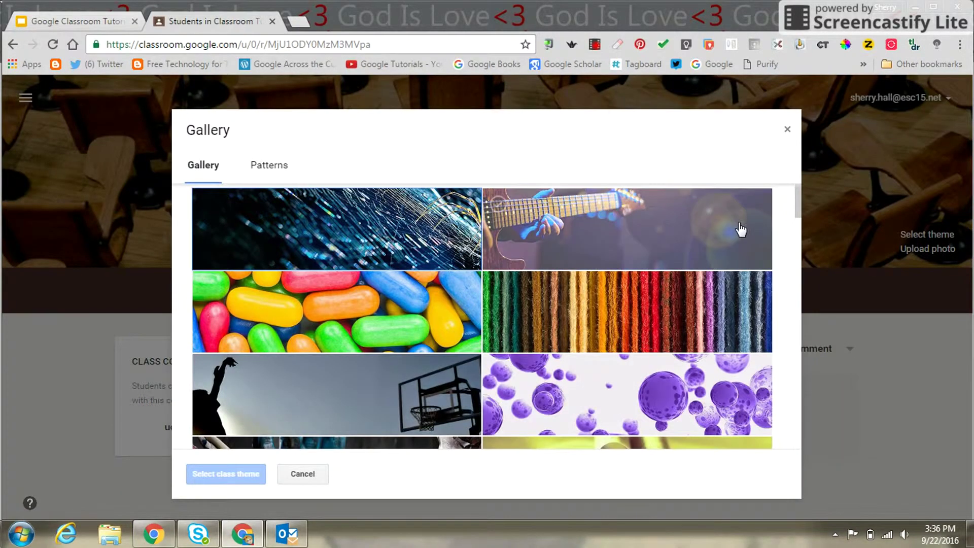
click(270, 300)
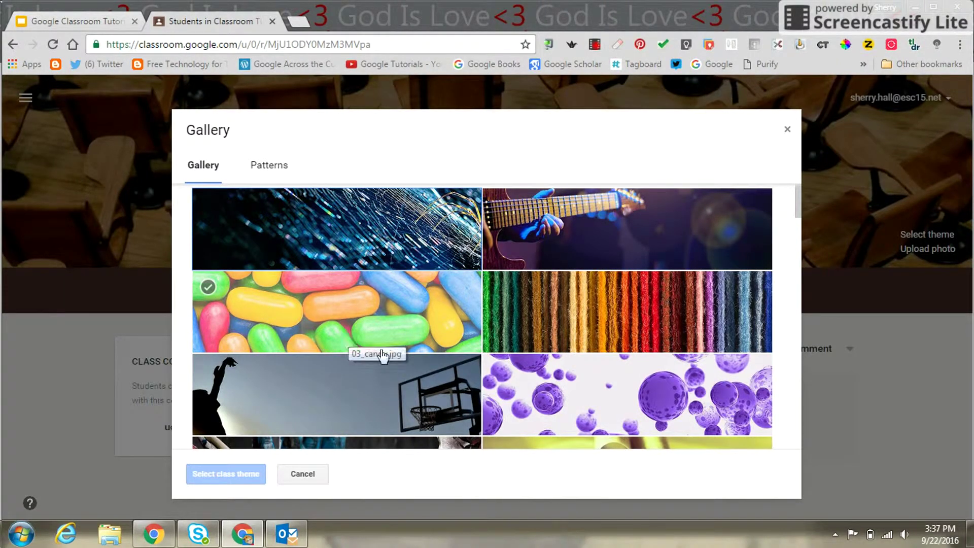
click(501, 339)
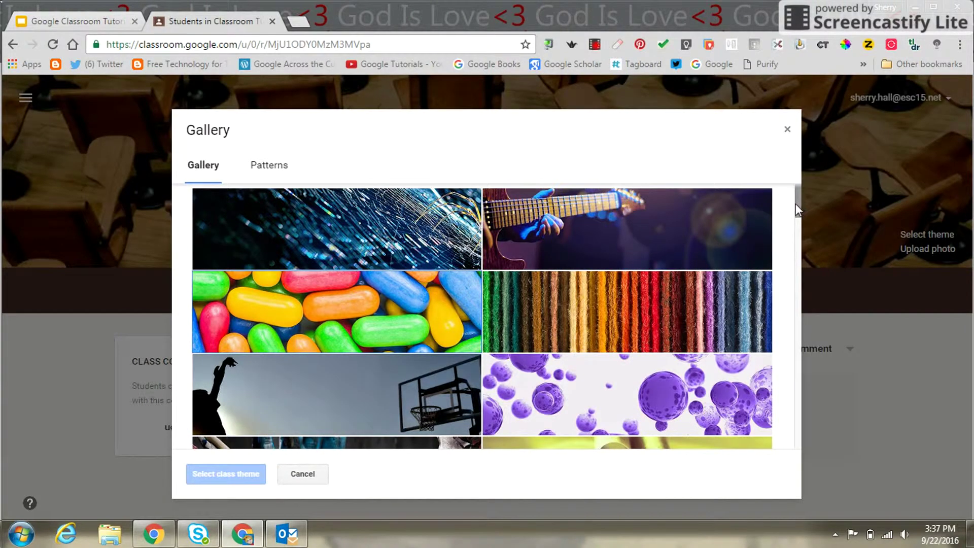
drag(798, 203, 787, 250)
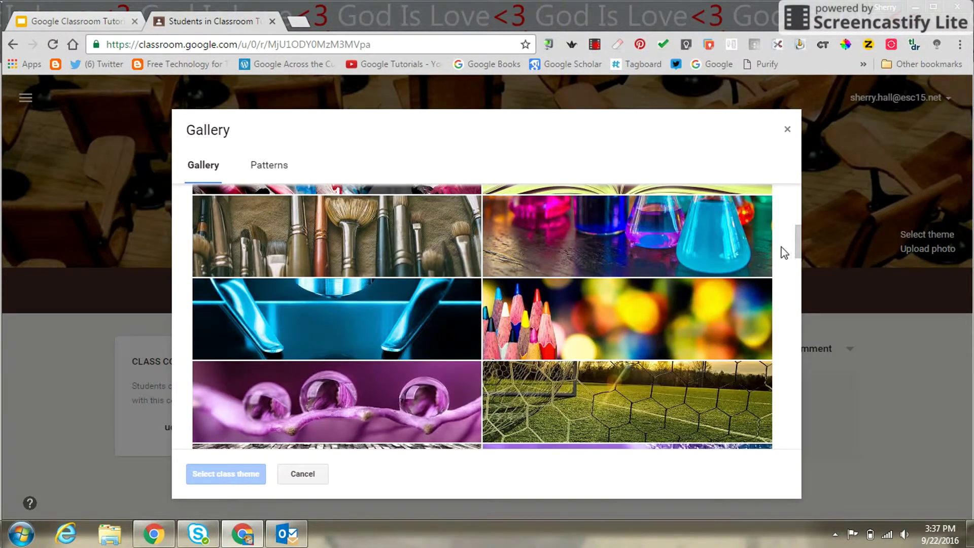
click(690, 251)
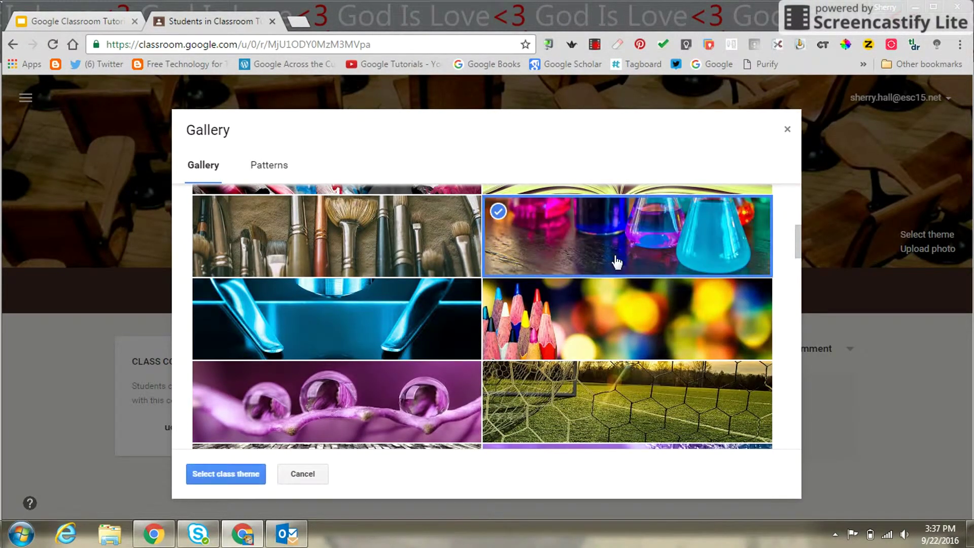
click(214, 477)
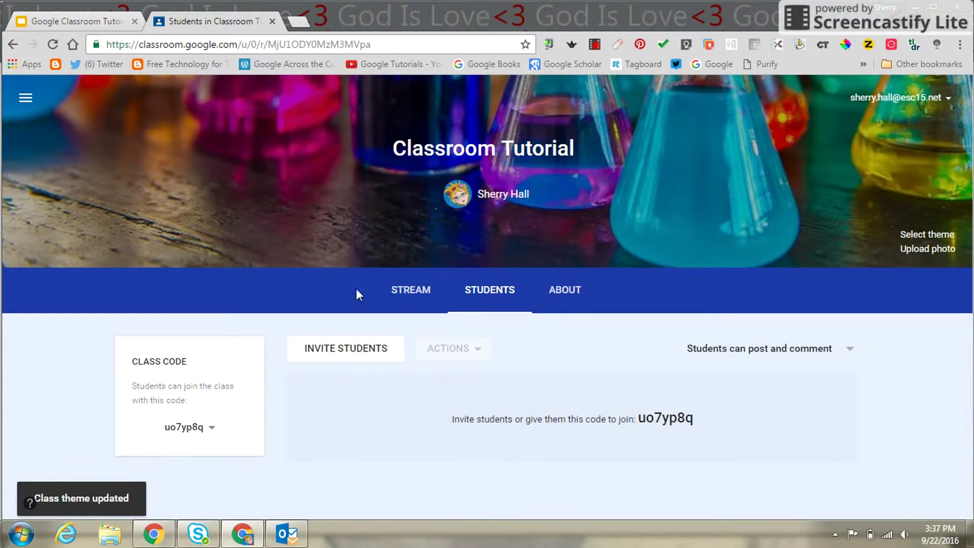
Add the class description "Learning Google Tools" to the class's About details, leave the room empty, and save
click(404, 296)
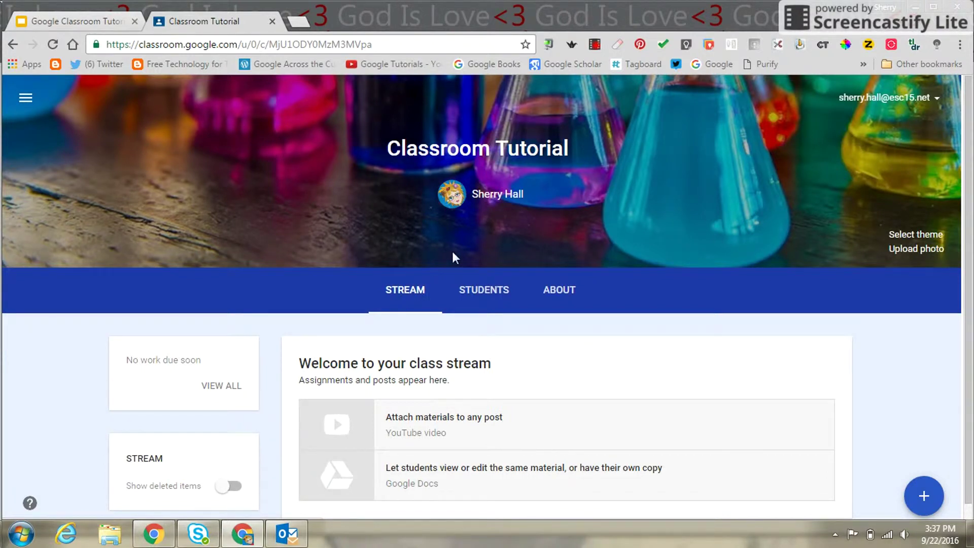
click(486, 291)
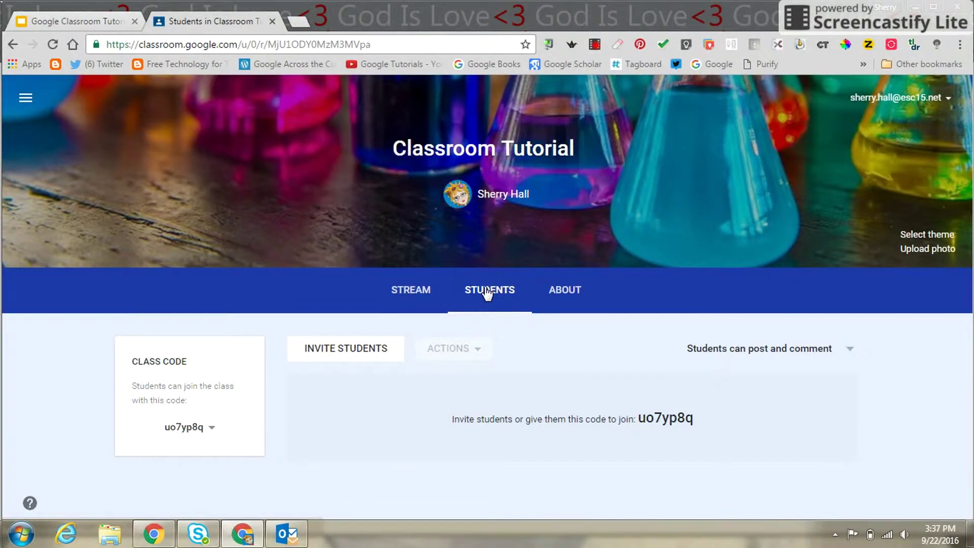
click(573, 295)
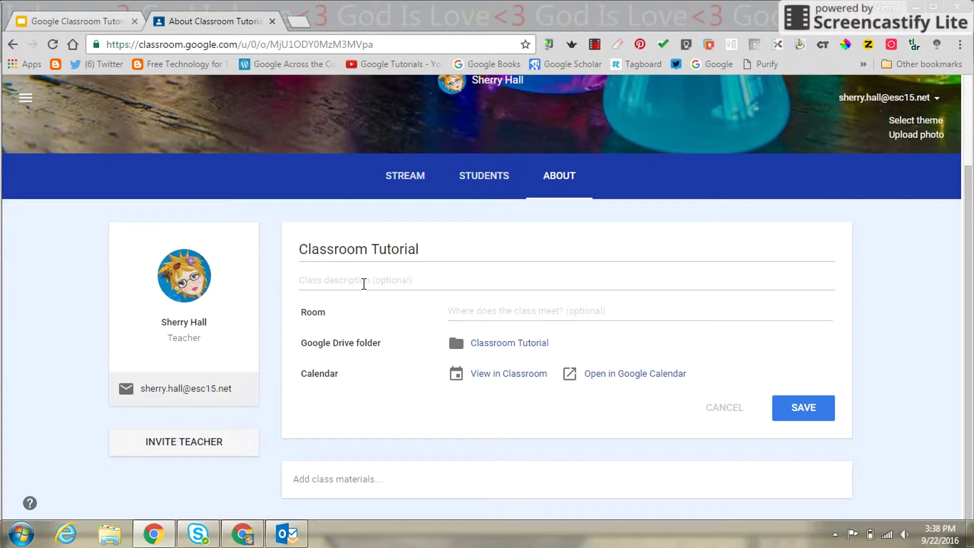
click(363, 283)
text(Learning )
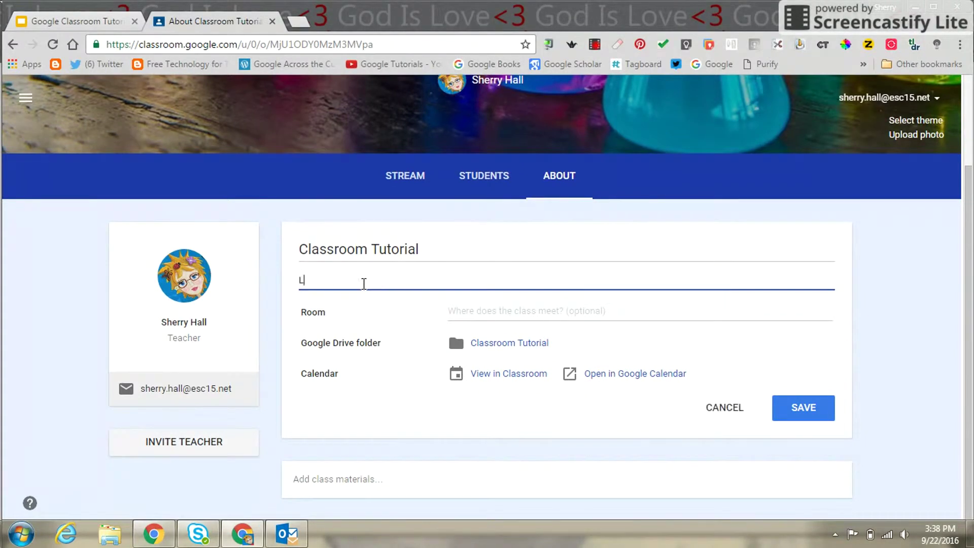
text(Google Tools)
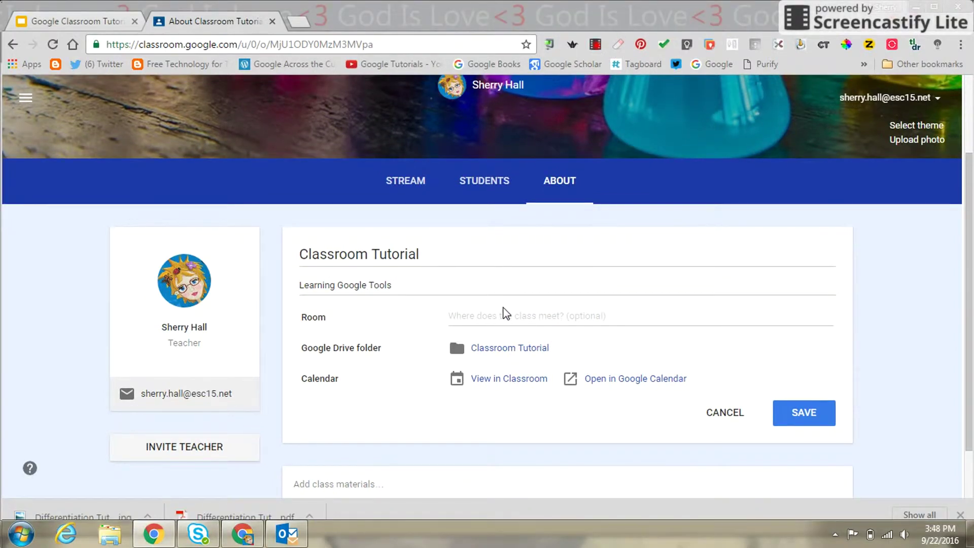
click(500, 319)
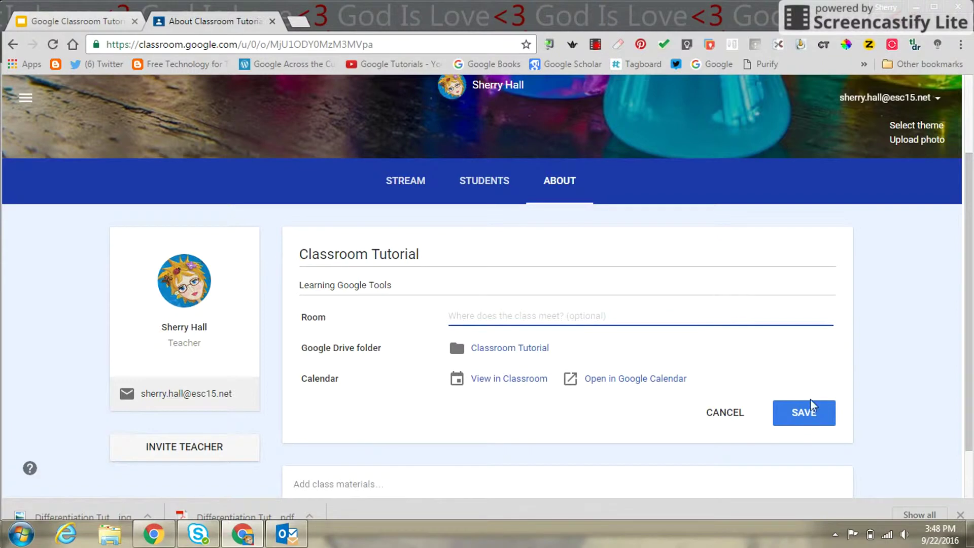
click(807, 416)
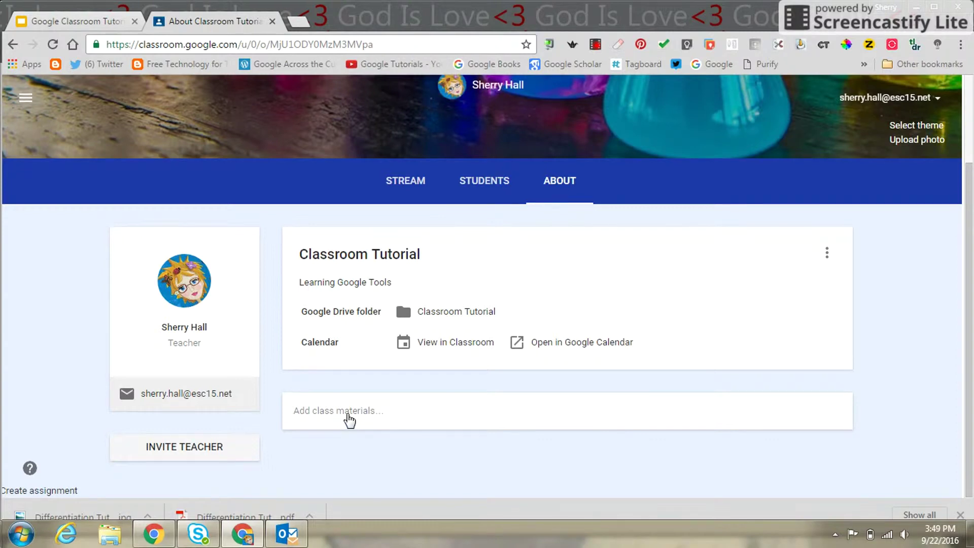
Start a new class materials entry on the About page and title it "Power to Innovate"
click(348, 420)
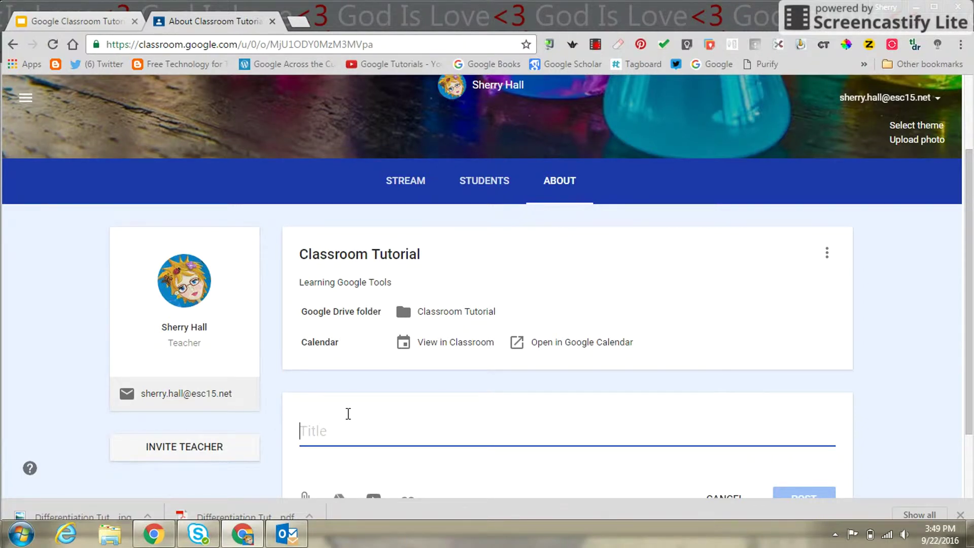
text(Power to Power)
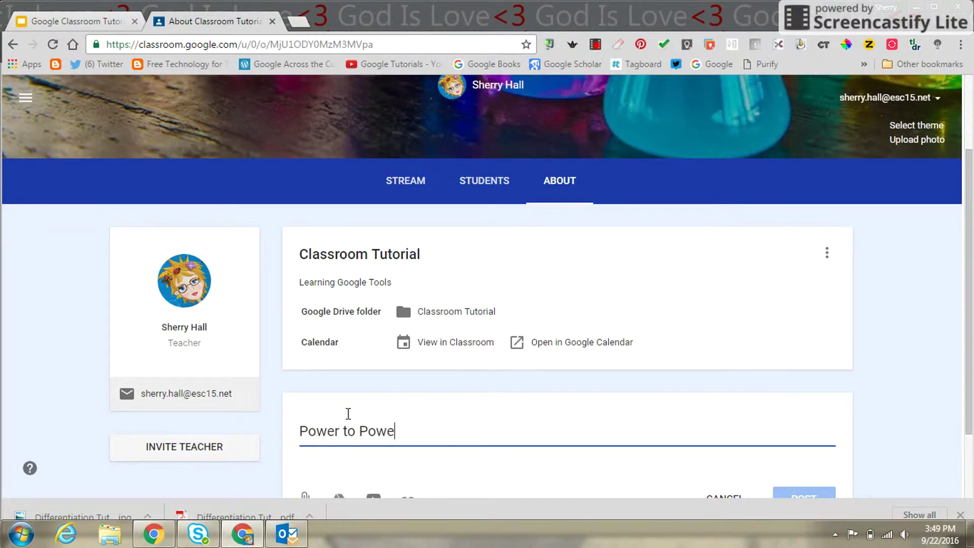
key(BackSpace)
key(BackSpace)
key(BackSpace)
key(BackSpace)
key(BackSpace)
text(Innovate)
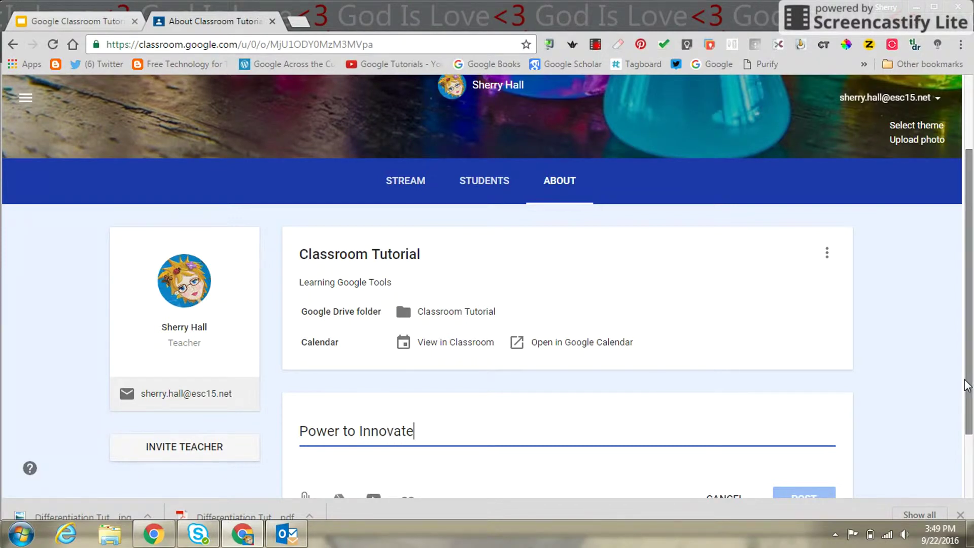
Attach the recent Google Drive image "Differentiation Tutorial (1).jpg" to the materials entry and post it
drag(968, 384, 944, 437)
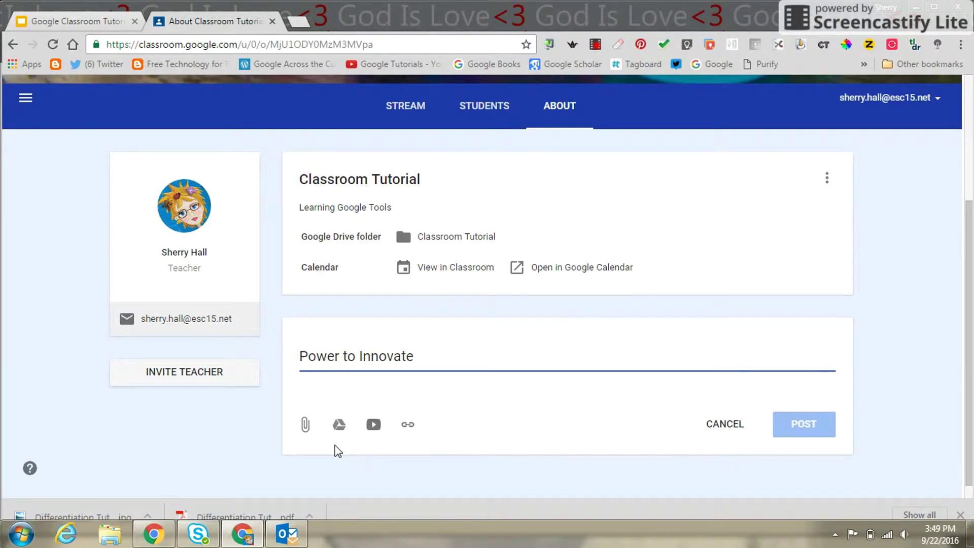
click(338, 426)
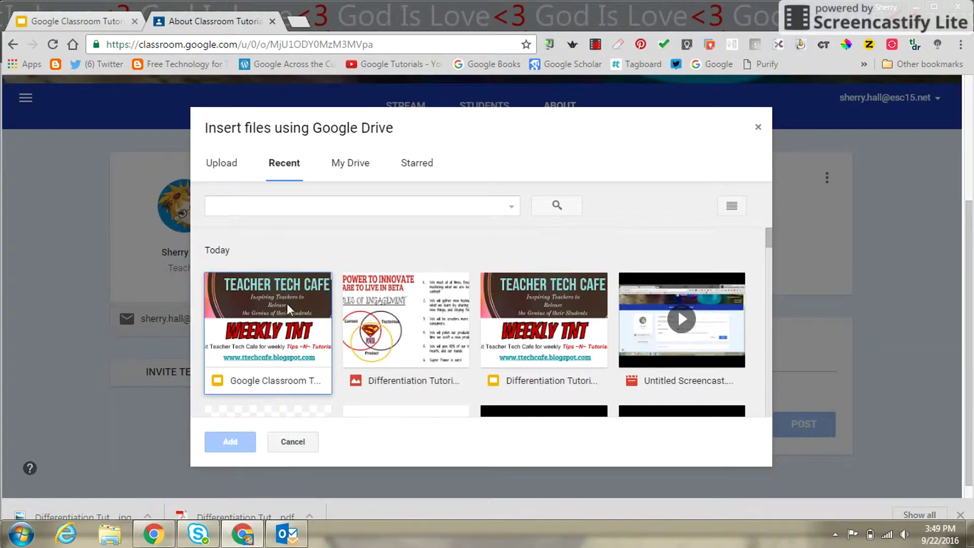
click(417, 339)
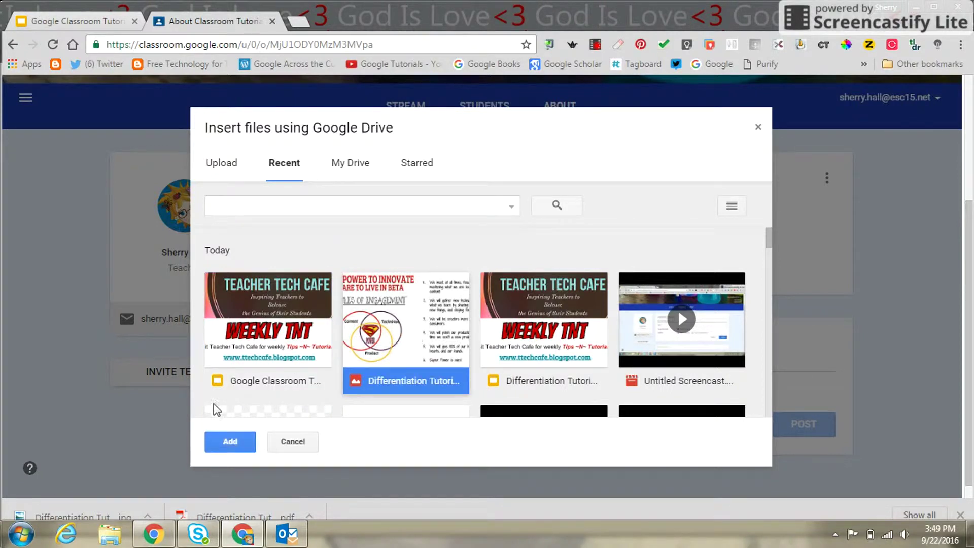
click(220, 440)
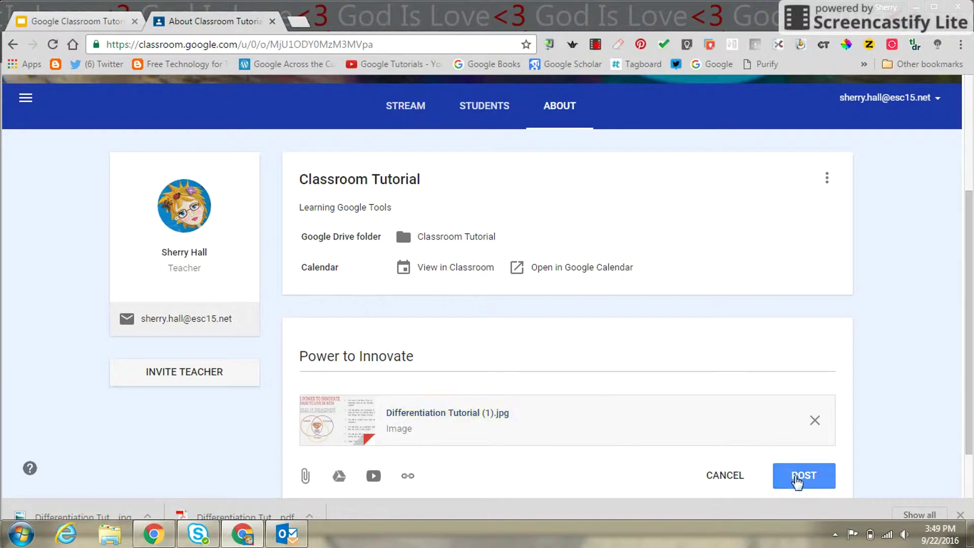
click(798, 480)
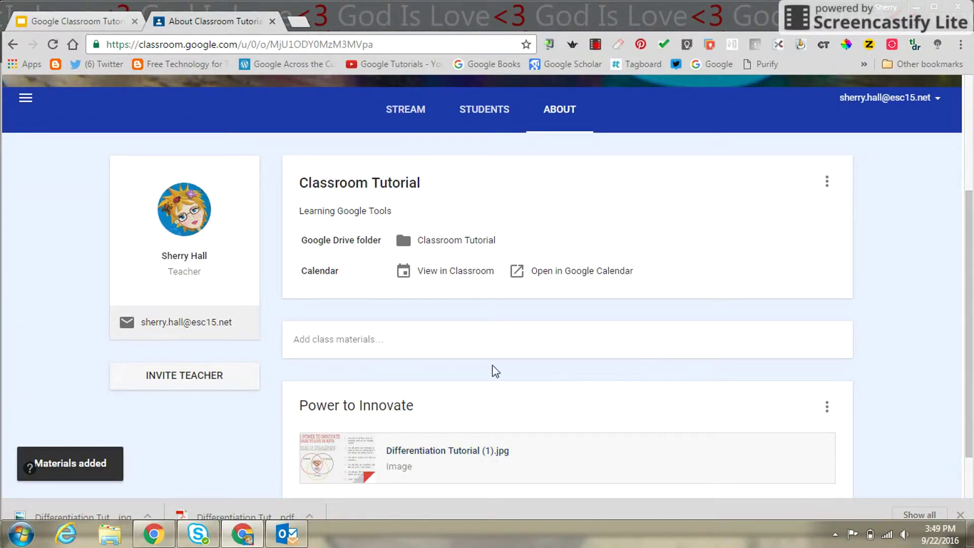
Preview the posted image, then check the available options for the "Power to Innovate" material and the class details
click(446, 454)
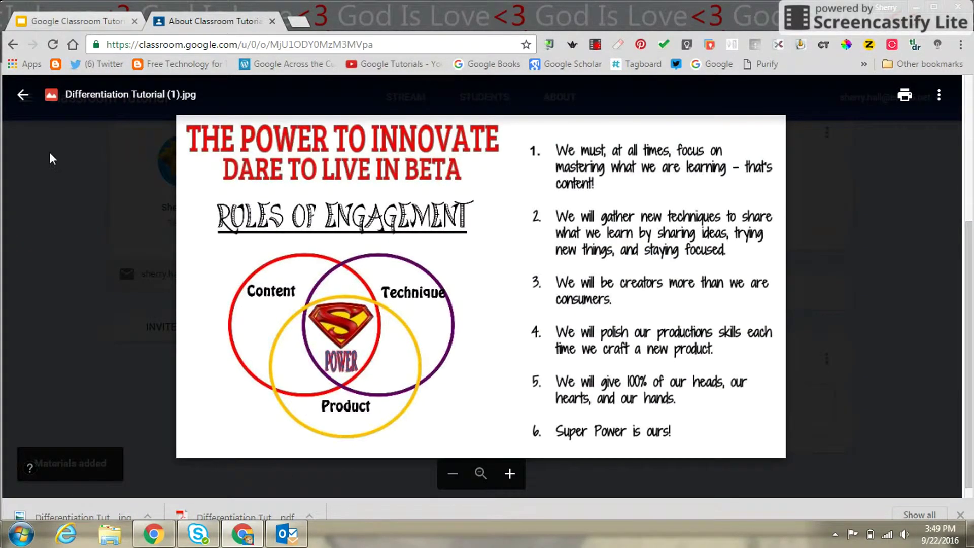
click(23, 97)
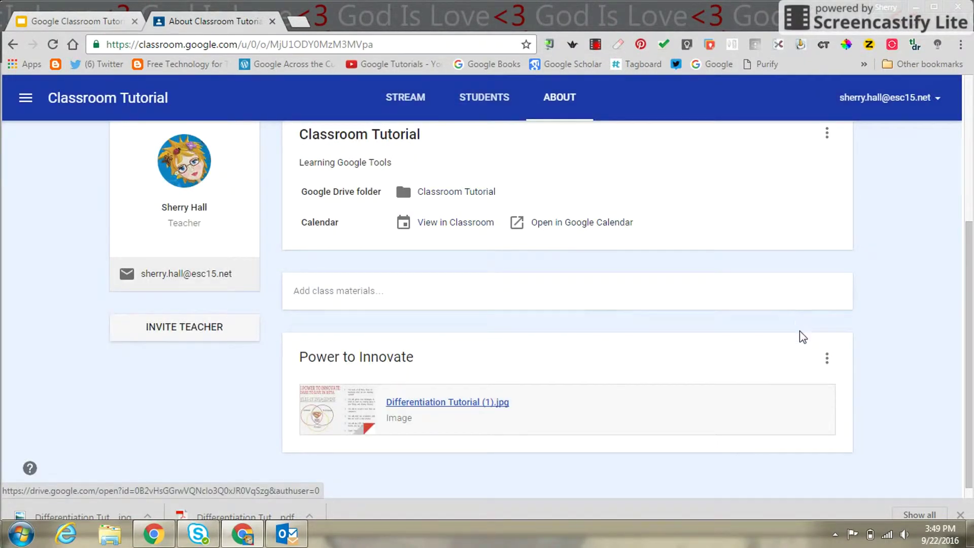
click(827, 360)
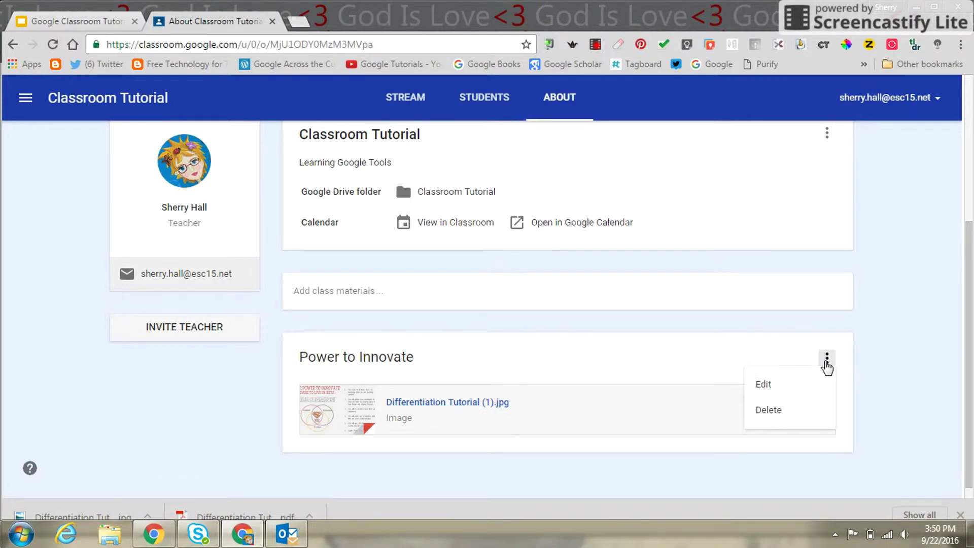
click(827, 133)
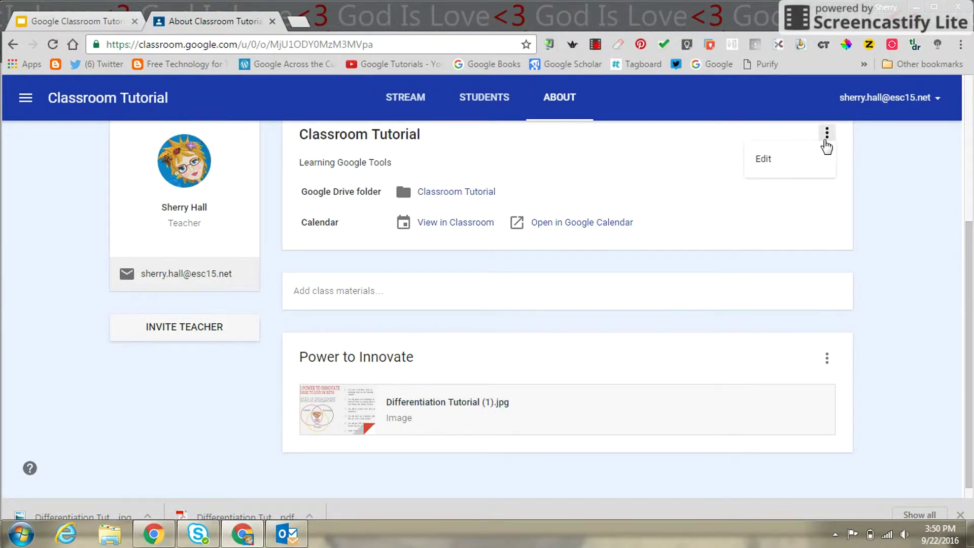
click(930, 252)
scroll(934, 203, up, 5)
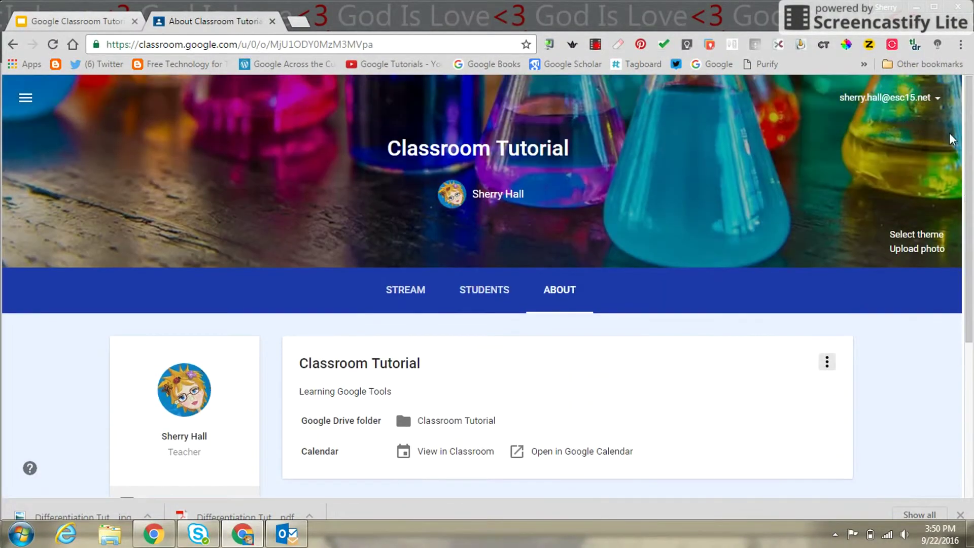
Start a new assignment in the class stream and title it "Write about Science"
click(401, 297)
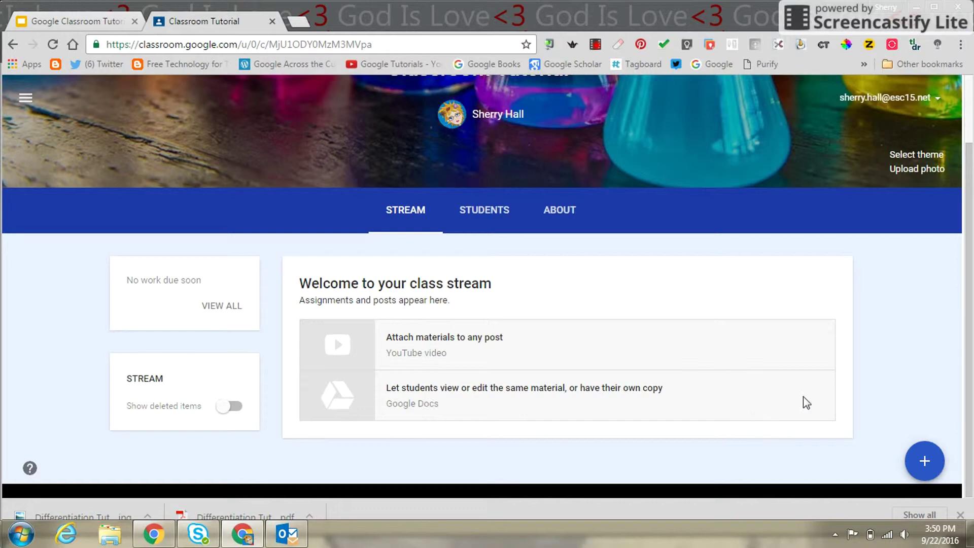
mouse_move(925, 468)
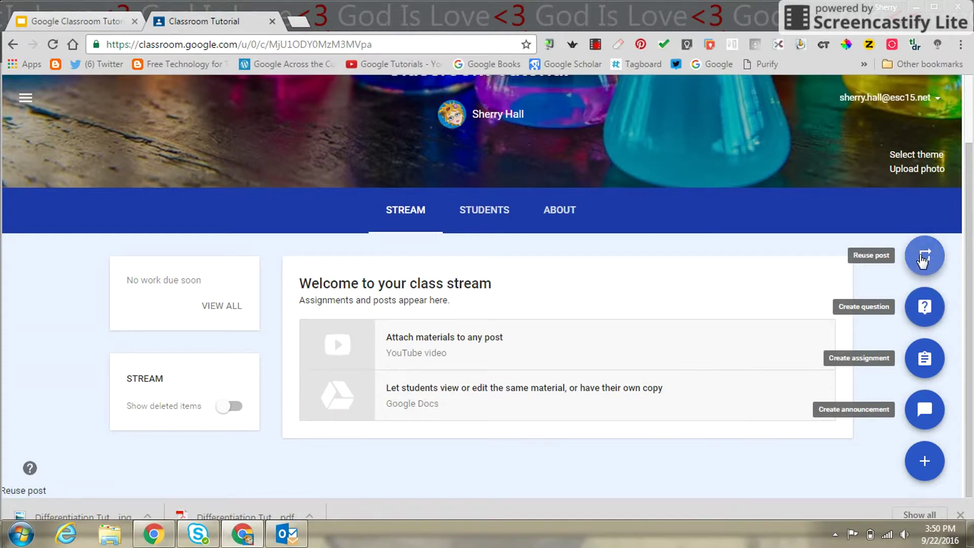
click(925, 360)
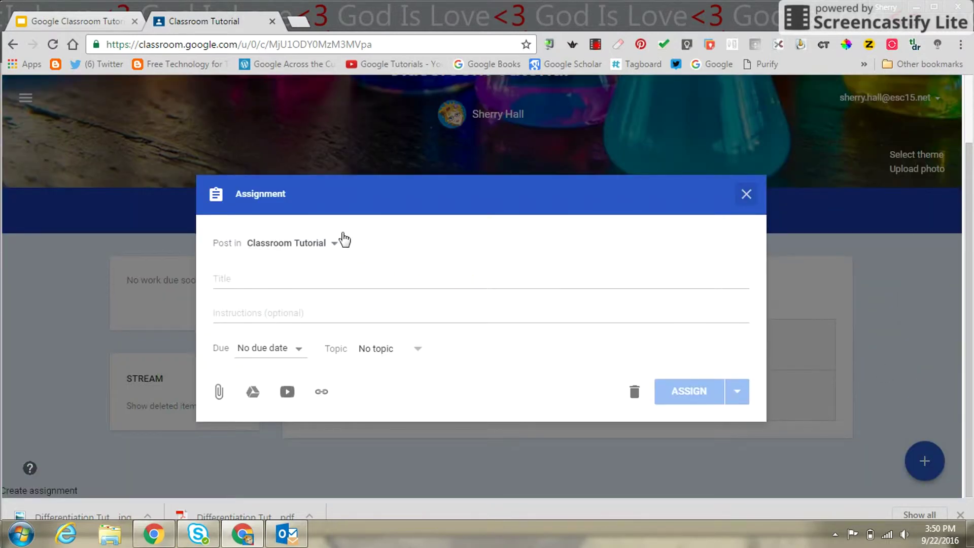
click(290, 278)
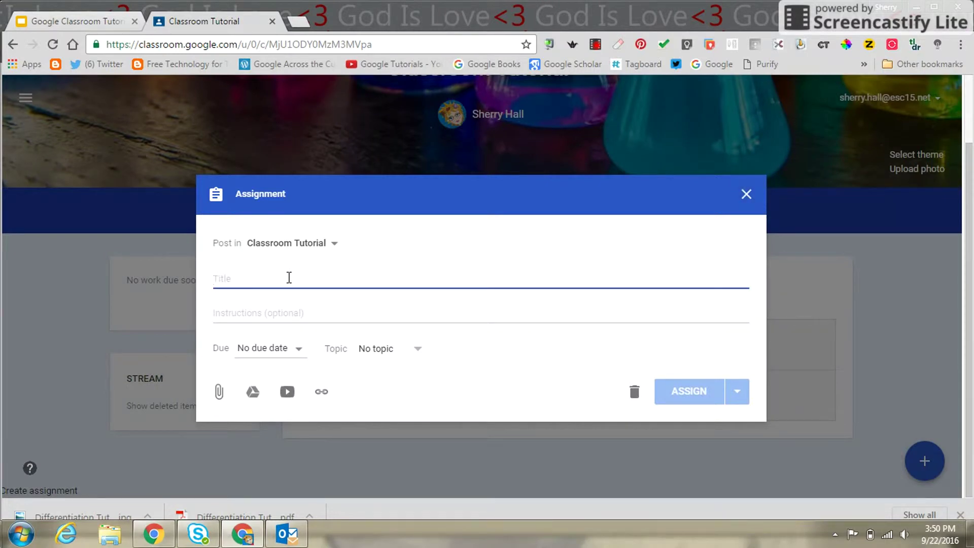
text(Write )
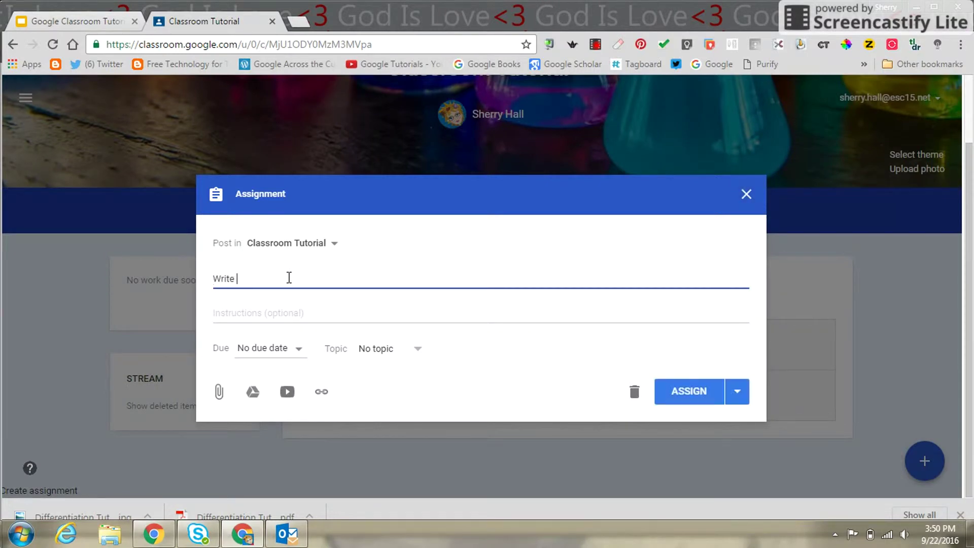
text(about Sicen)
key(BackSpace)
key(BackSpace)
key(BackSpace)
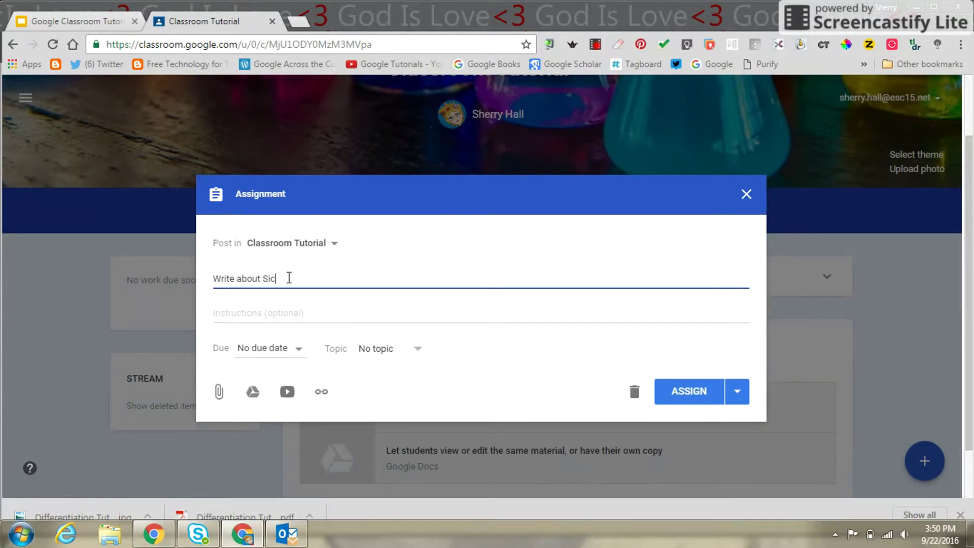
key(BackSpace)
text(cience)
Enter the instructions "Write about...." and set the assignment's due date to Sep 30, 2016 without a time
click(272, 315)
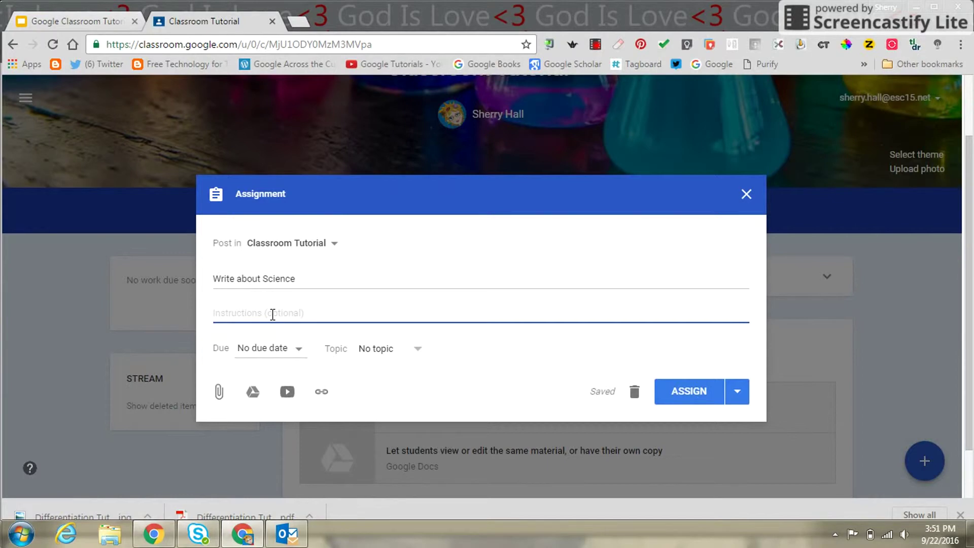
text(Write about....)
click(299, 356)
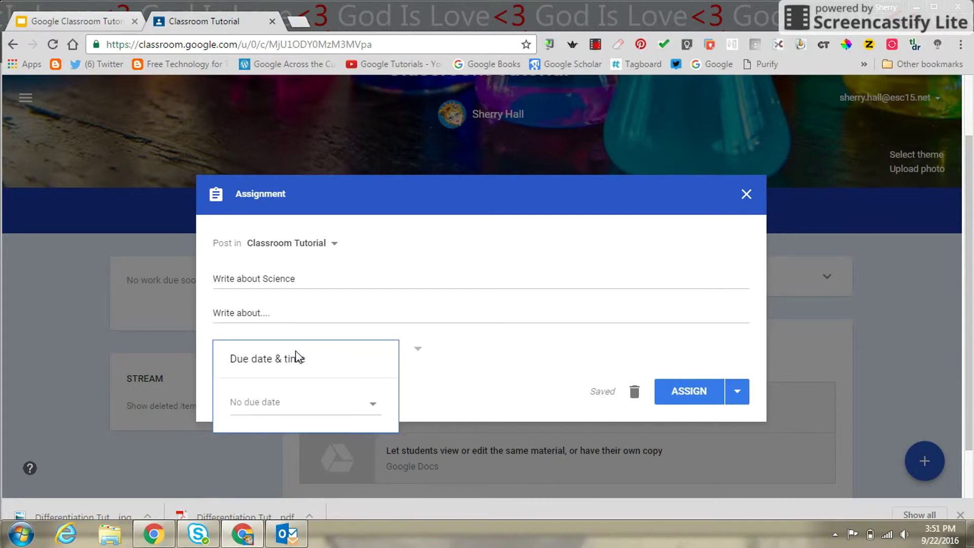
click(373, 407)
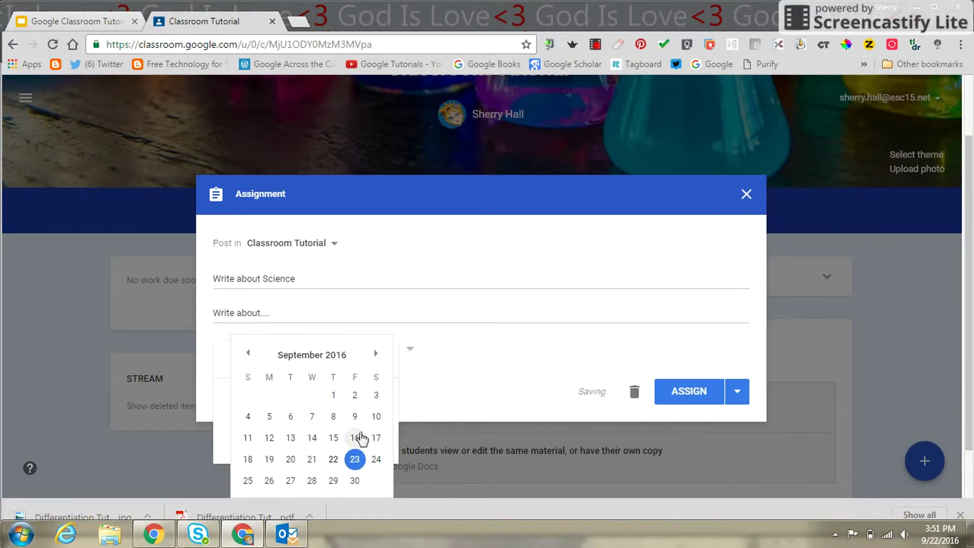
click(354, 481)
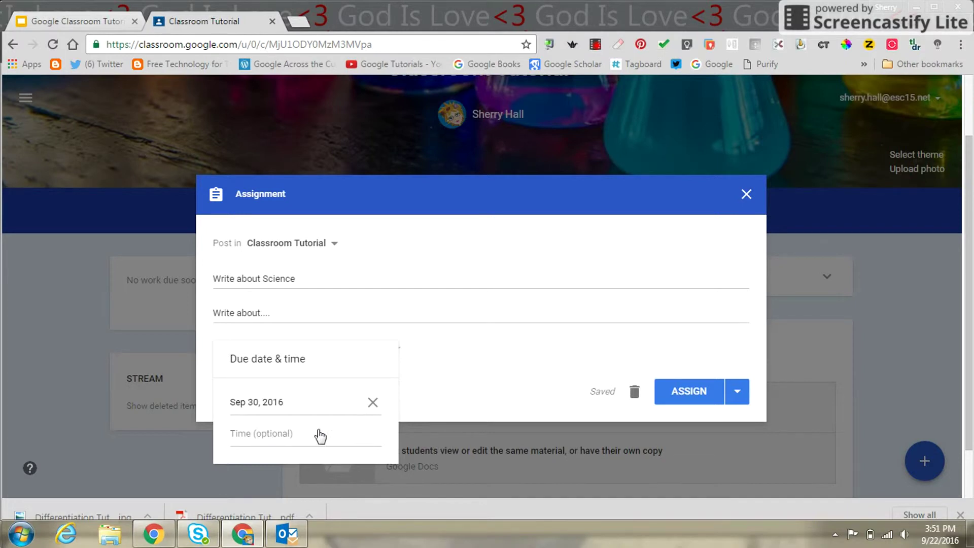
click(442, 405)
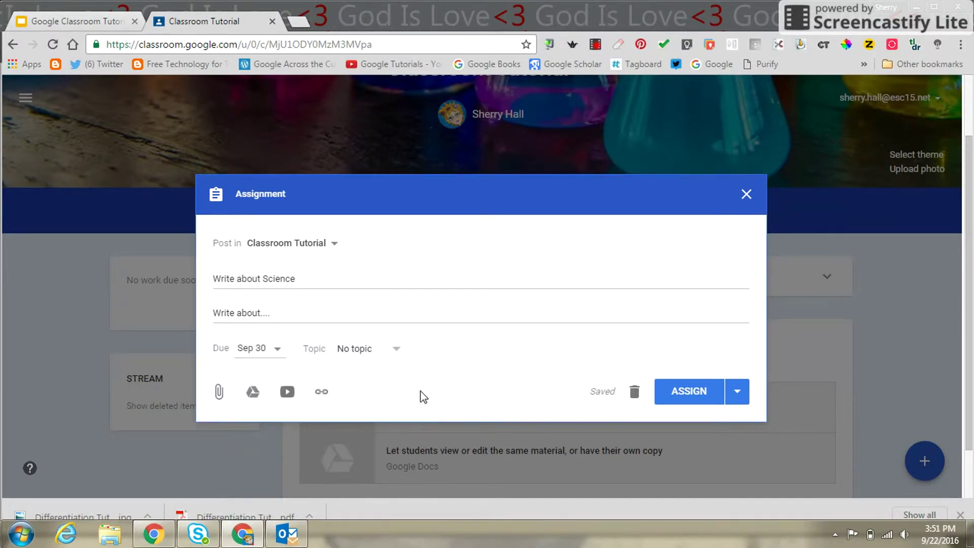
Check the topic choices without picking one, and append "in a Google Doc" to the assignment's instructions
click(394, 351)
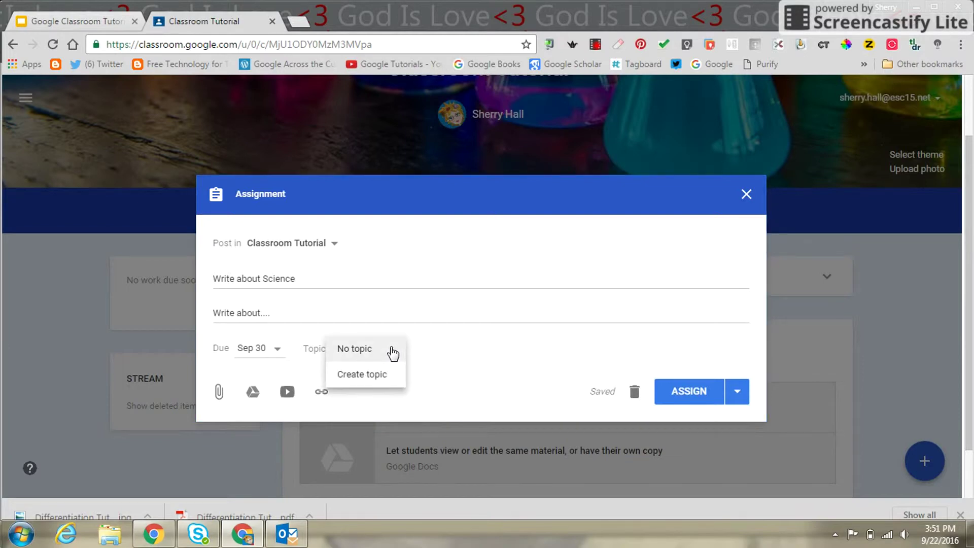
click(448, 398)
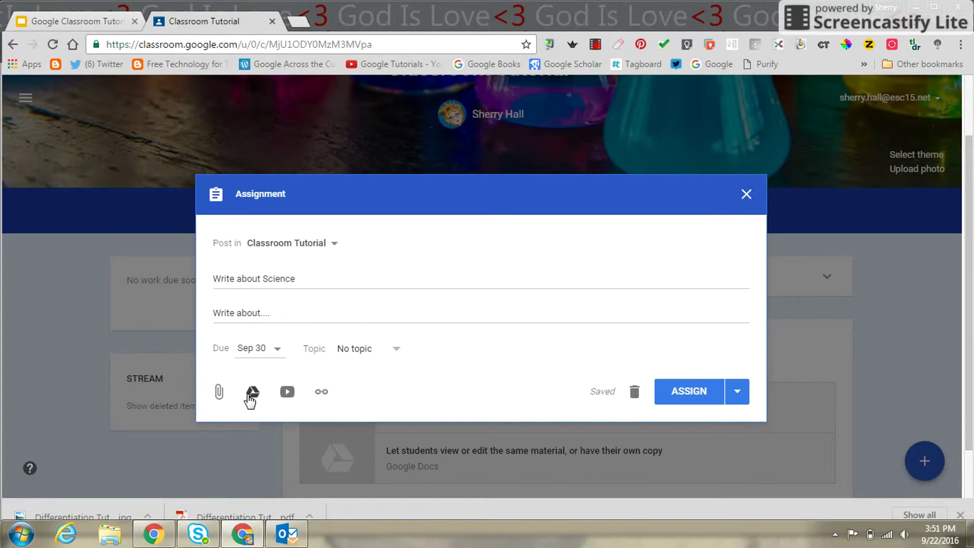
click(299, 313)
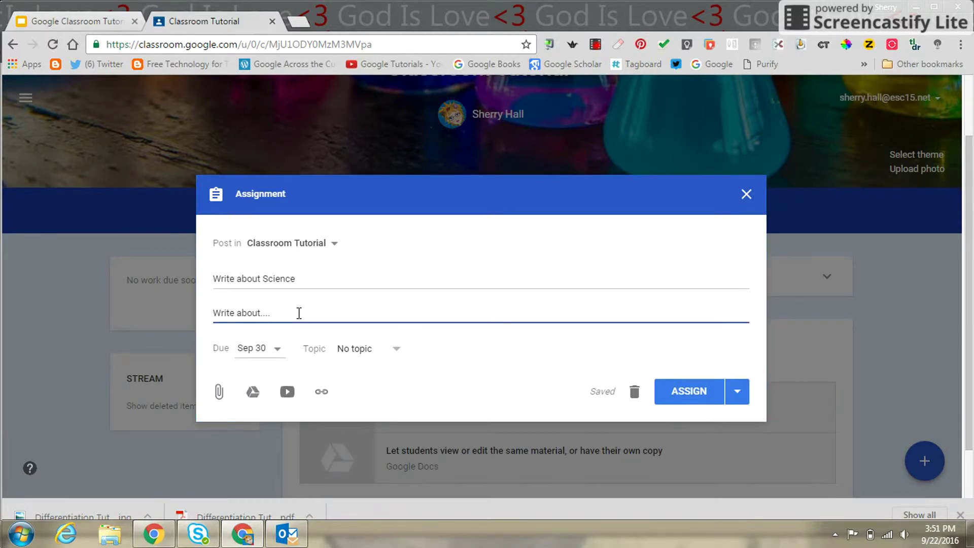
text(in a Google Doc)
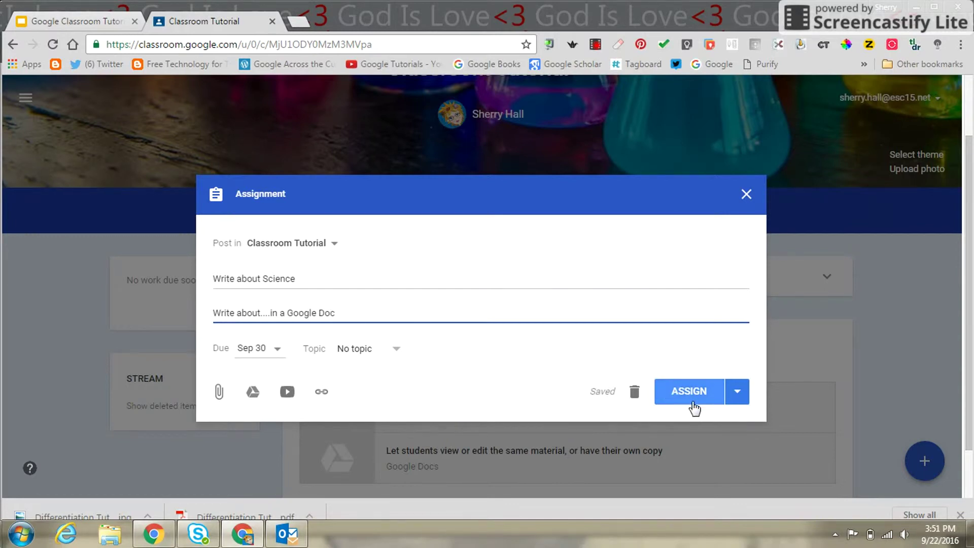
Check the scheduling and draft options, then assign "Write about Science" to the class immediately
click(736, 396)
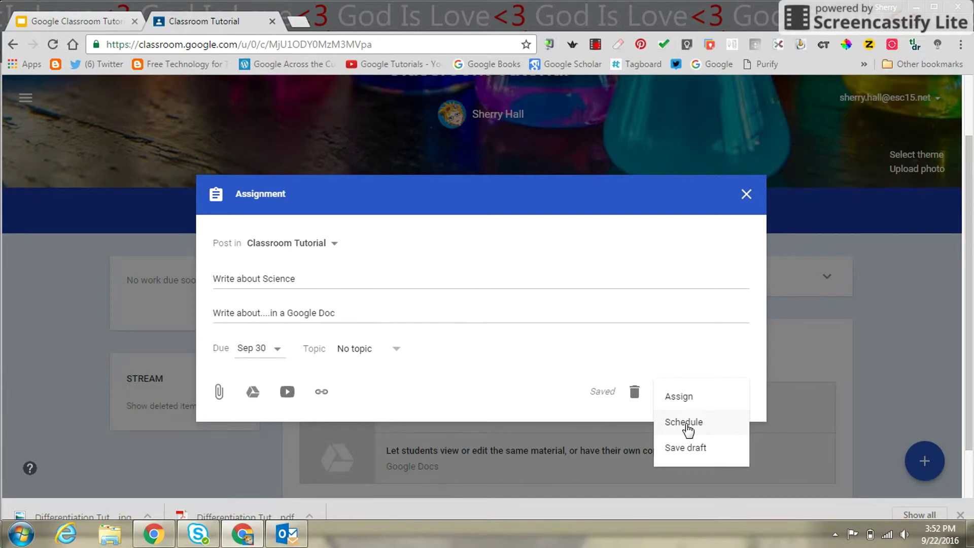
click(538, 397)
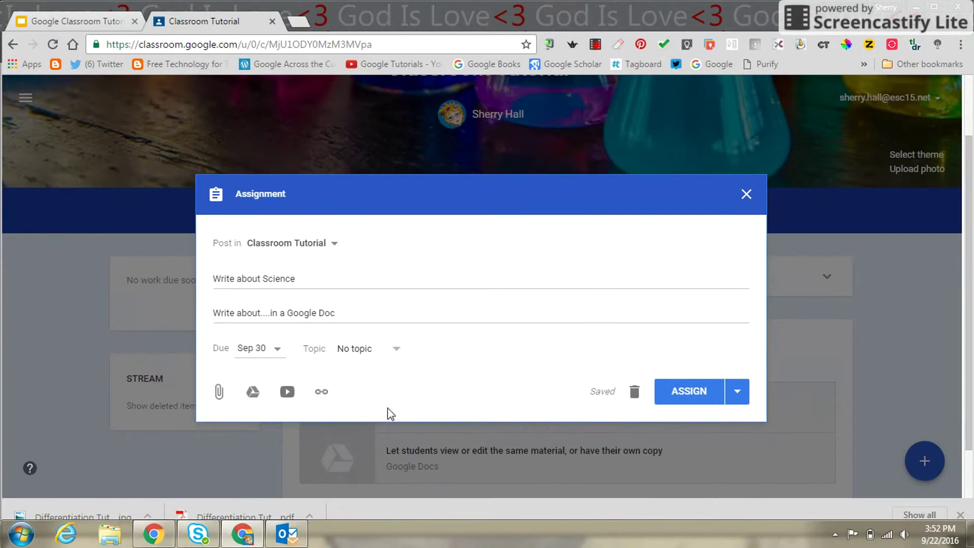
click(691, 399)
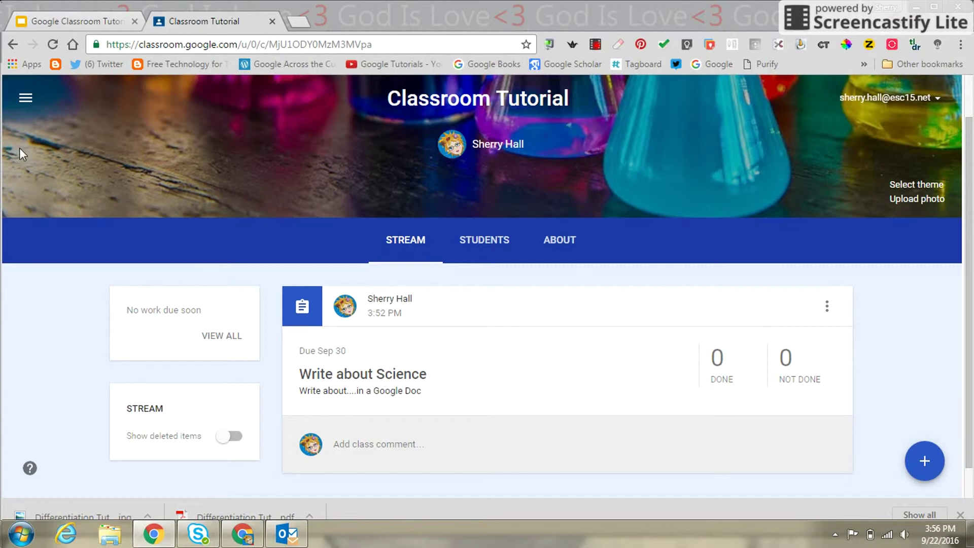
Go back to the overview of all classes and open the Get SMART class
click(26, 103)
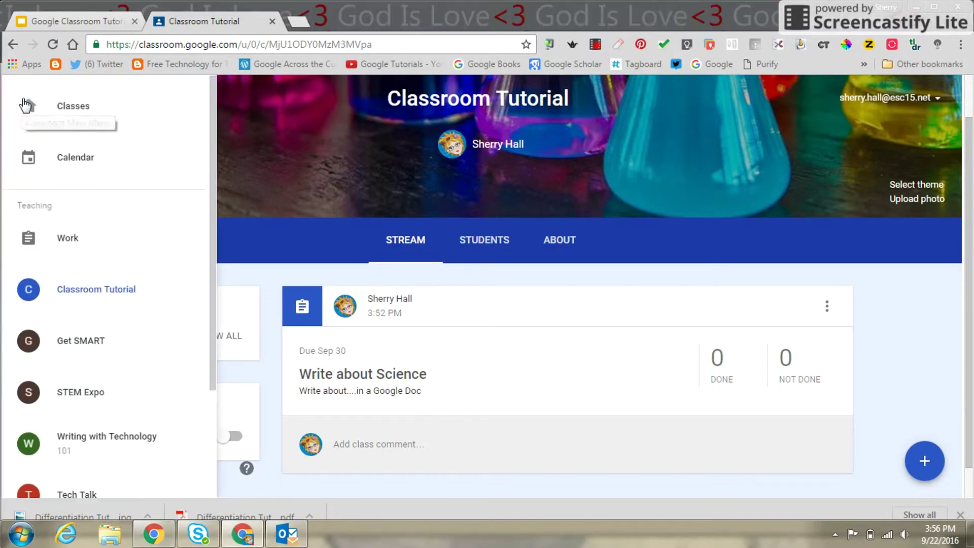
click(65, 115)
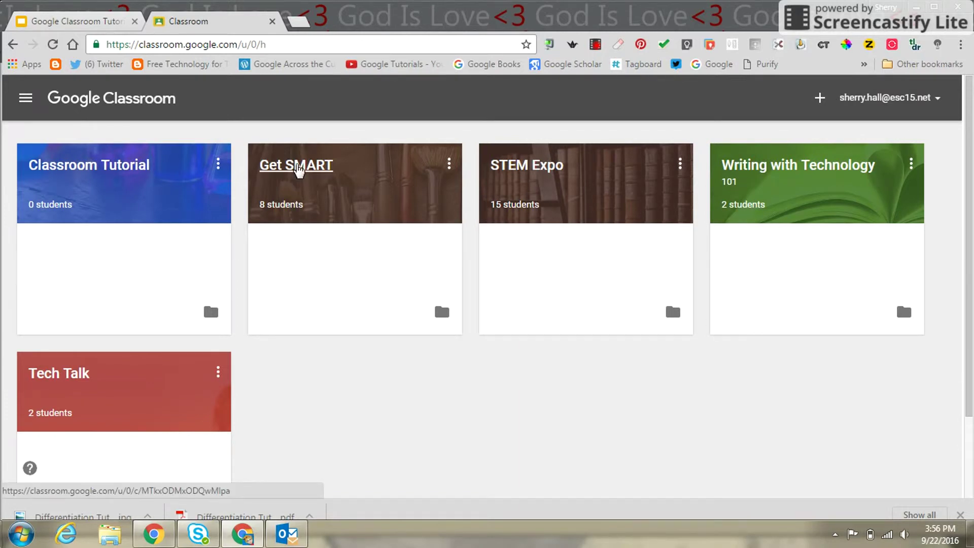
click(297, 166)
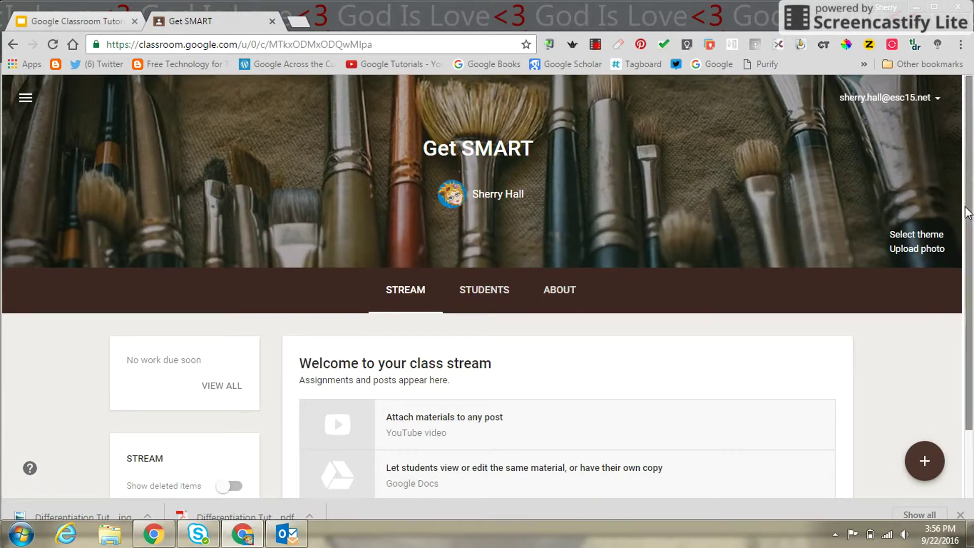
Start a new assignment in the Get SMART stream and title it "Test"
scroll(967, 212, down, 2)
mouse_move(923, 465)
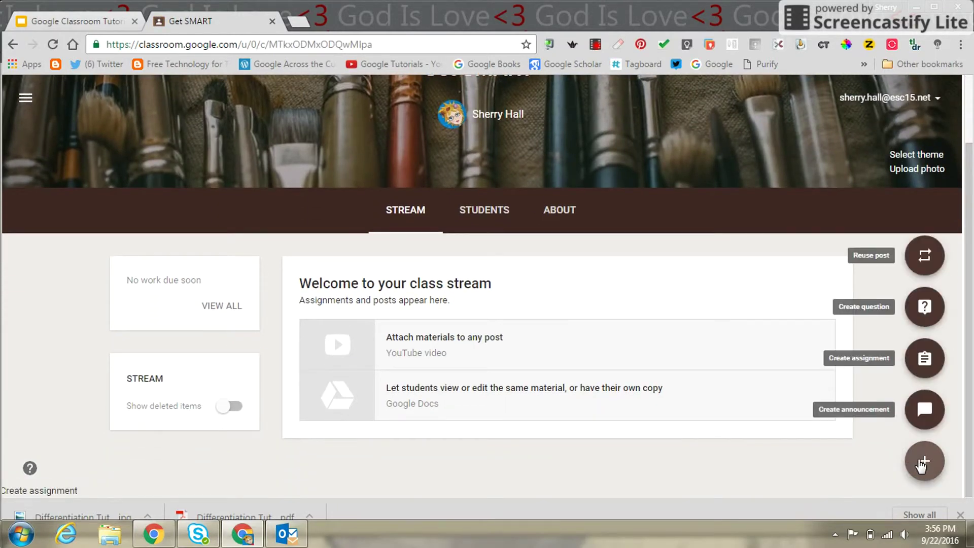
click(922, 359)
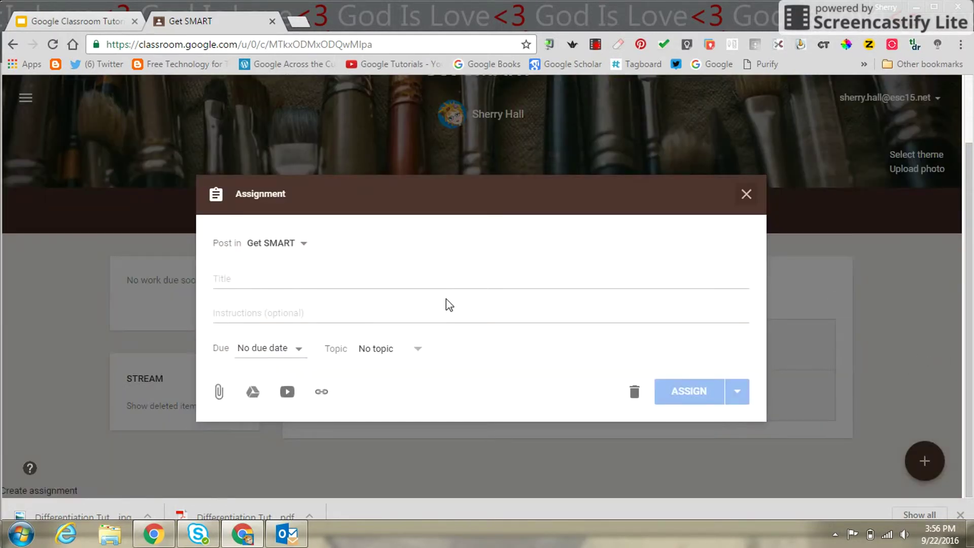
click(413, 276)
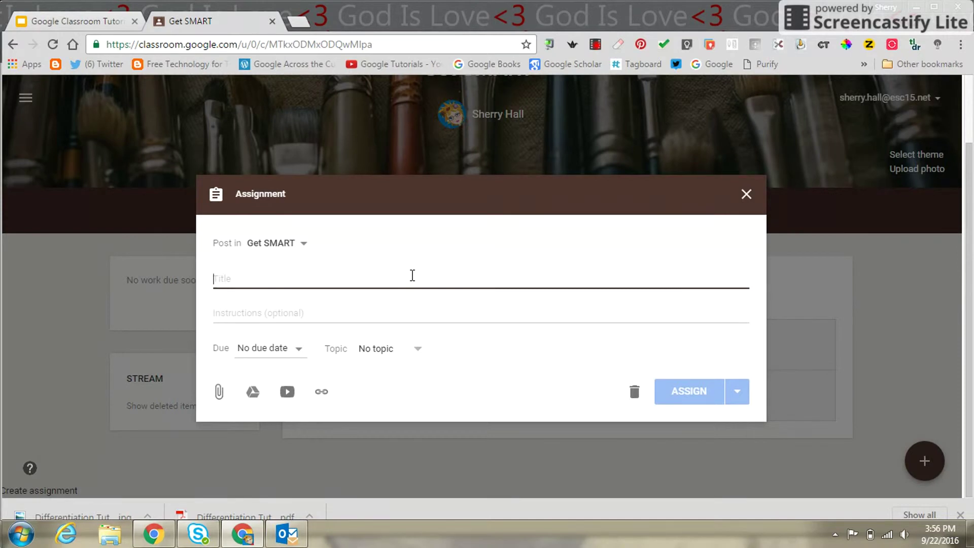
text(Test)
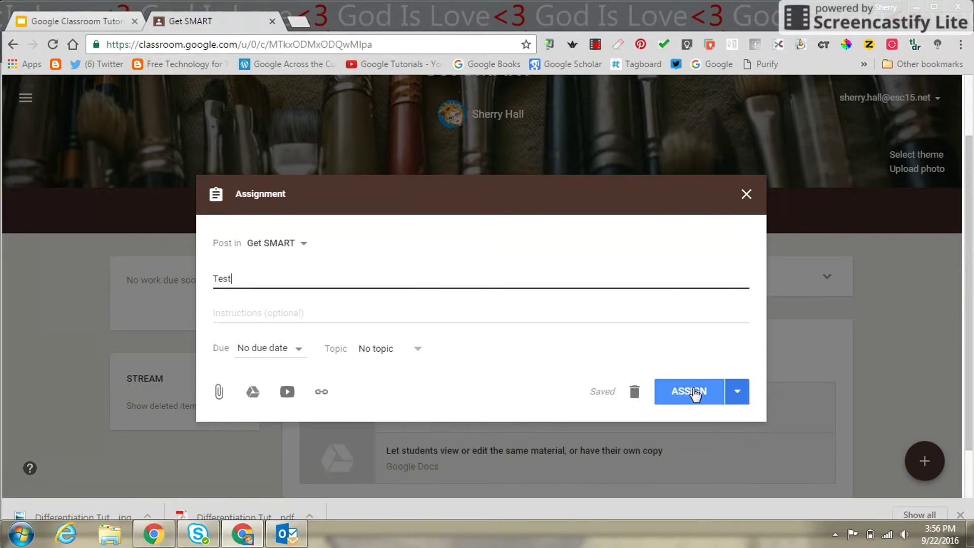
Add Classroom Tutorial and STEM Expo as classes to post the "Test" assignment in, and assign it
click(304, 244)
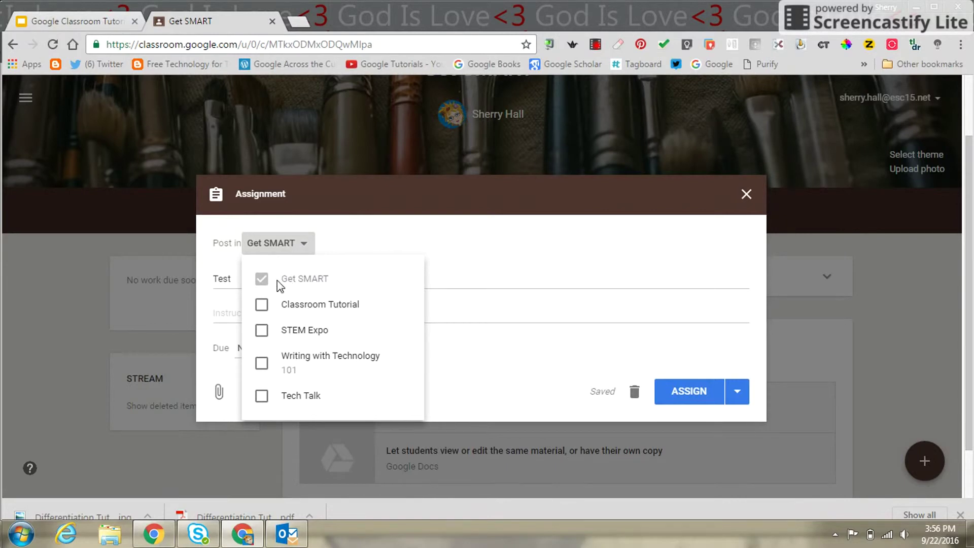
click(260, 306)
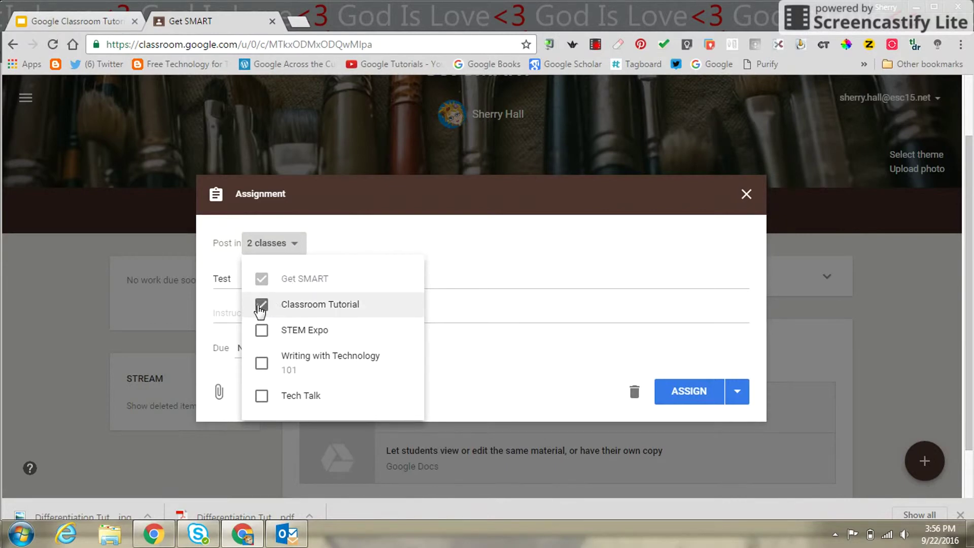
click(261, 331)
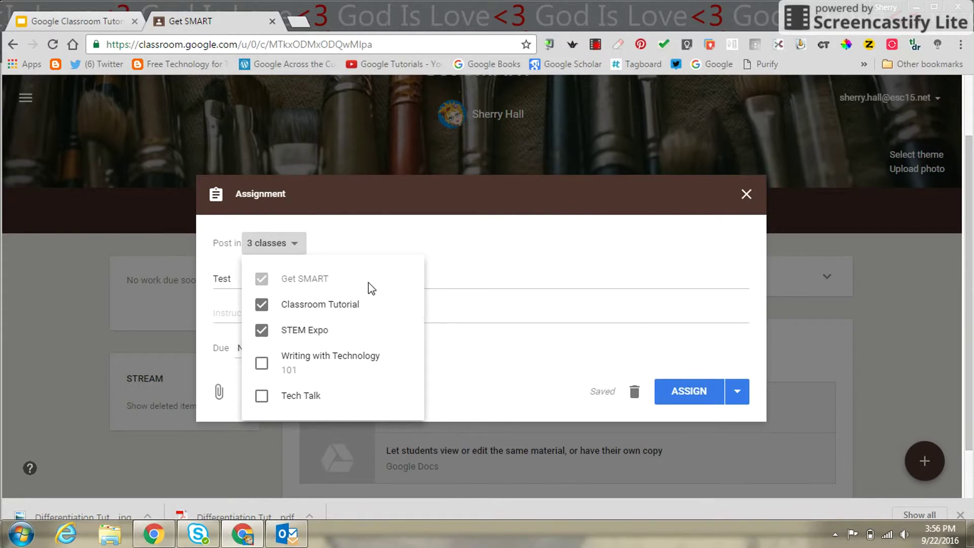
click(689, 393)
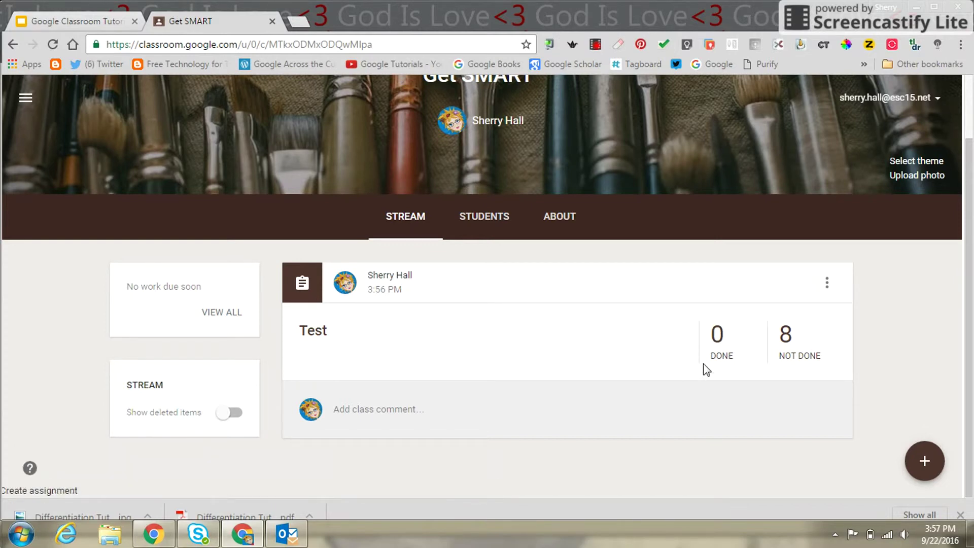
Open the not-done student work for the "Test" assignment and look through the student list
click(786, 344)
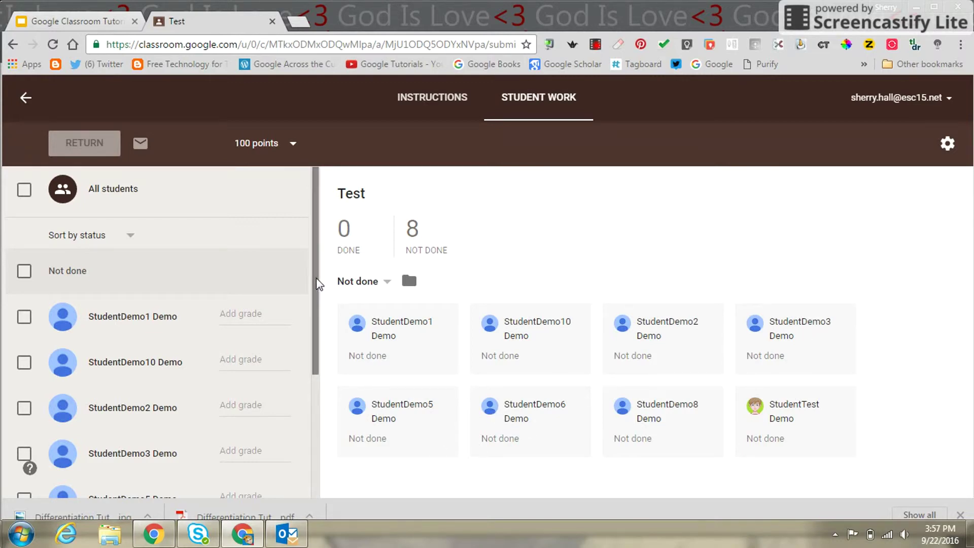
scroll(311, 293, down, 1)
scroll(311, 293, down, 3)
scroll(289, 400, up, 4)
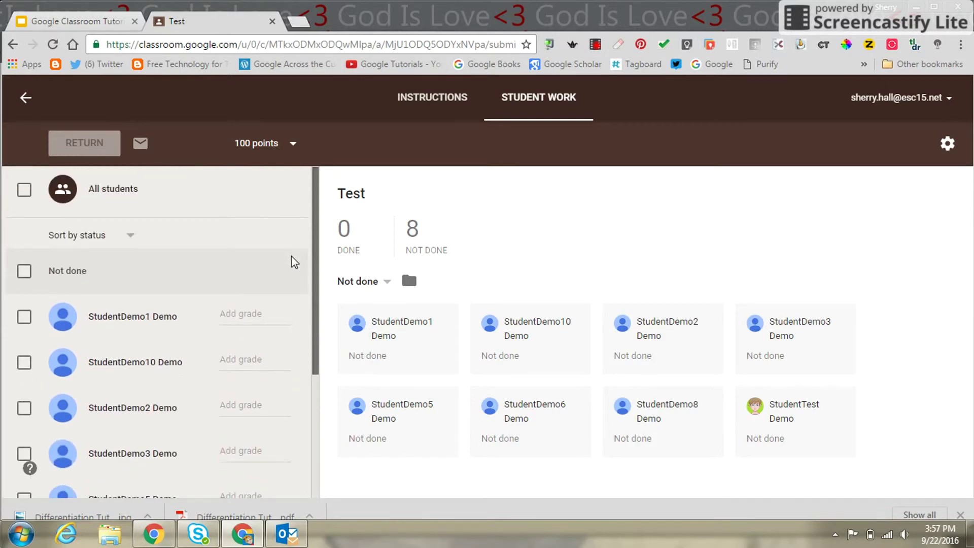
scroll(296, 289, down, 3)
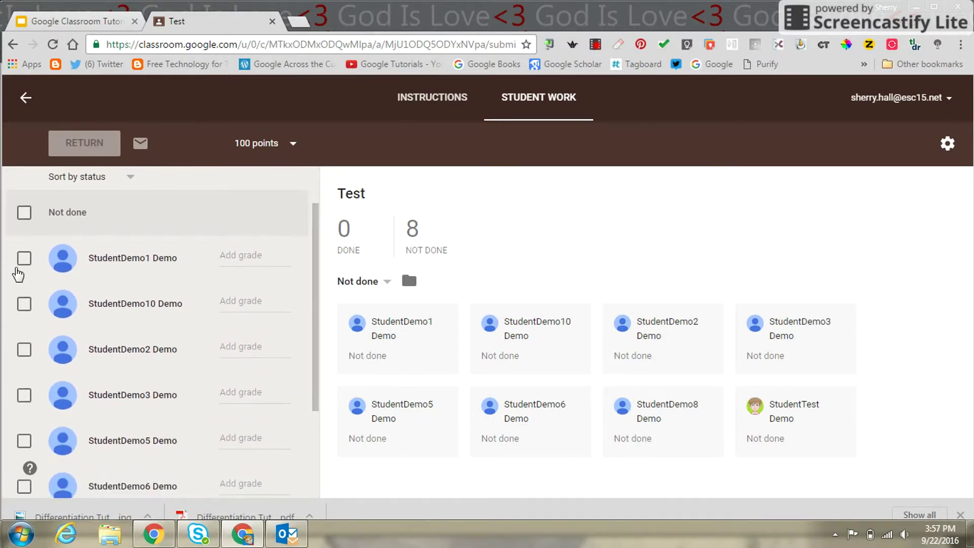
Give the first student in the not-done list a grade of 100 for "Test"
click(230, 260)
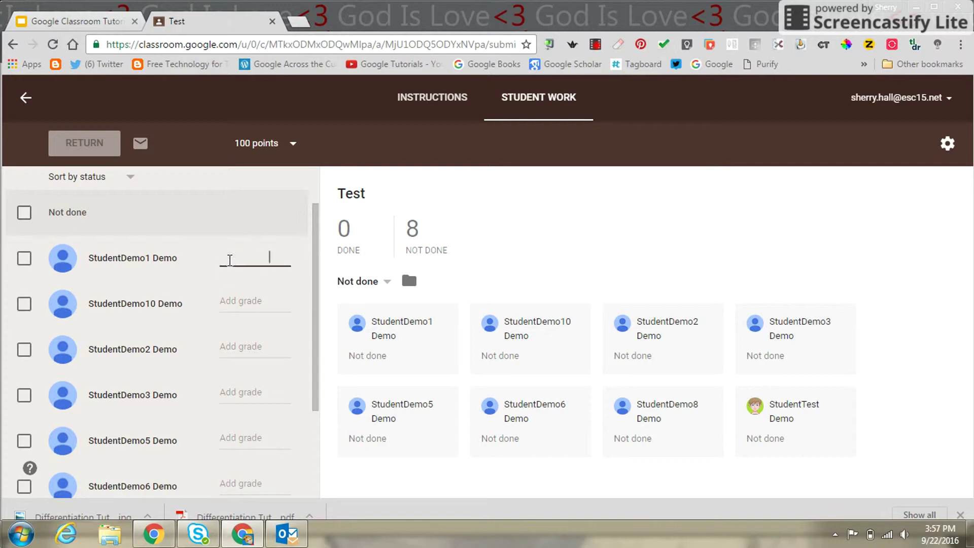
text(1)
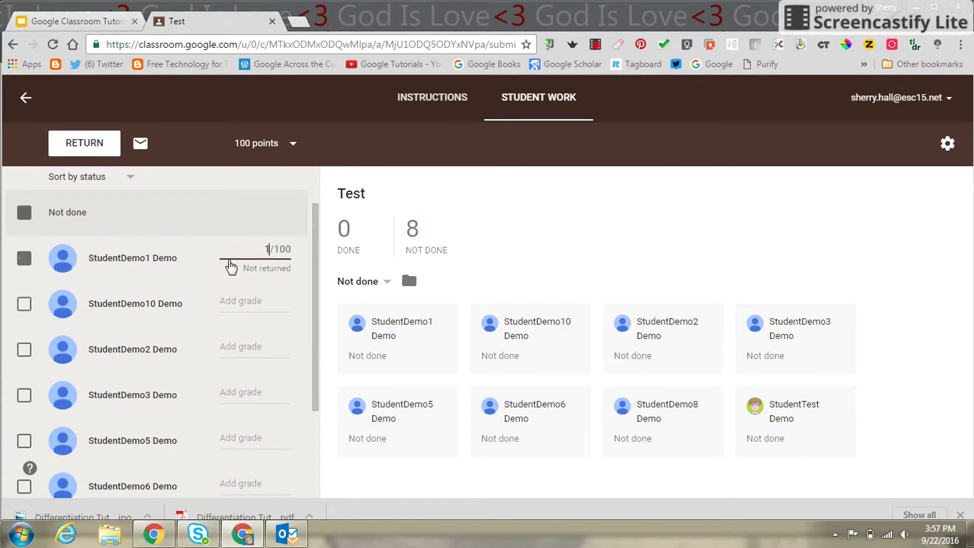
text(00)
key(Return)
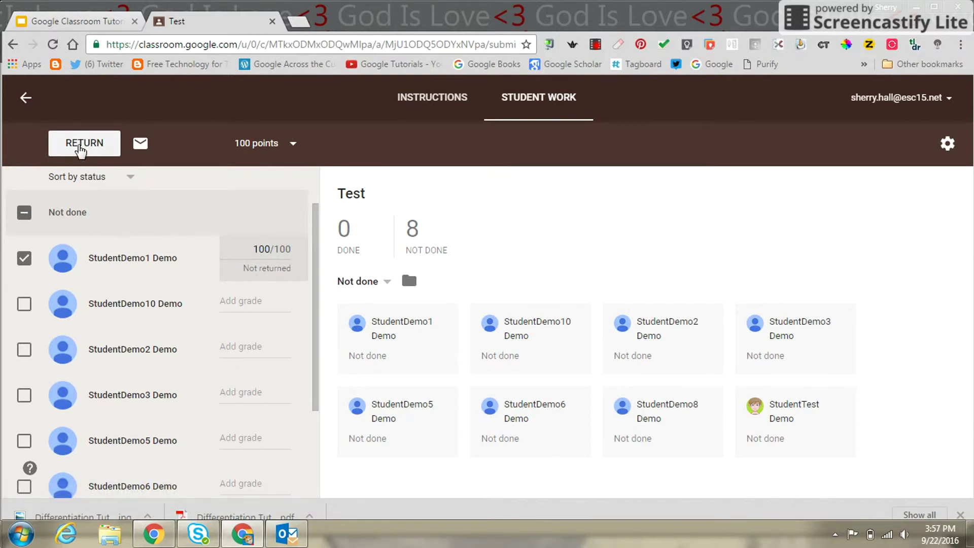
Start returning the first student's "Test" work, cancel the return, and go back to the Get SMART stream
click(80, 146)
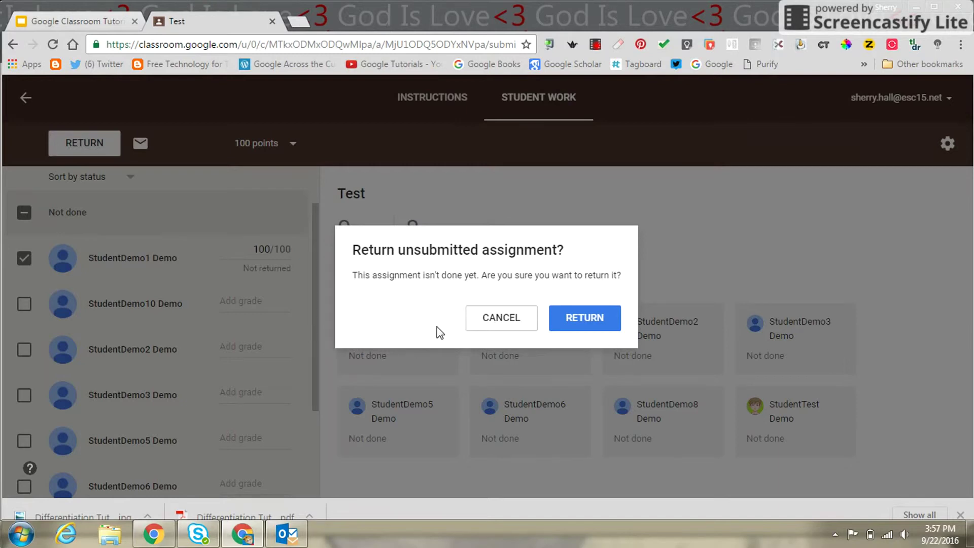
click(500, 326)
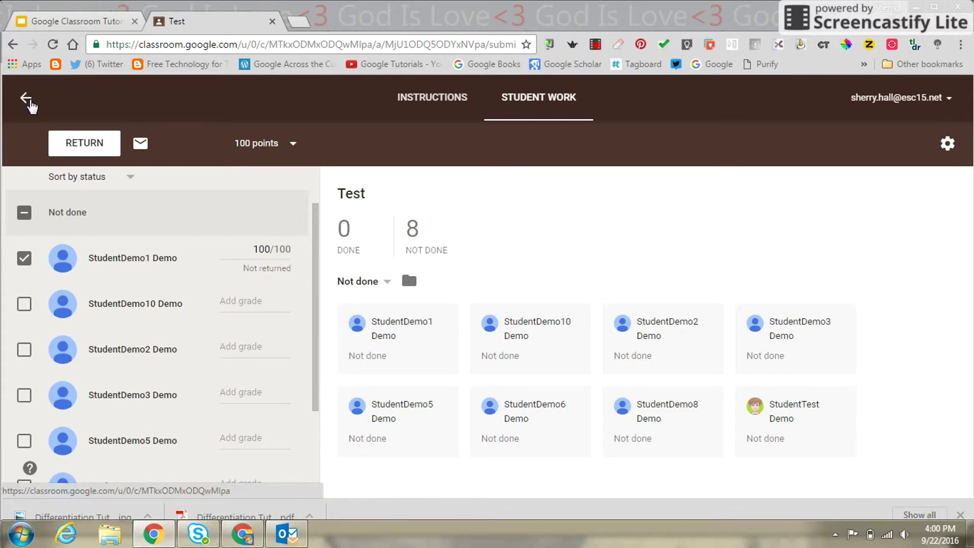
click(27, 99)
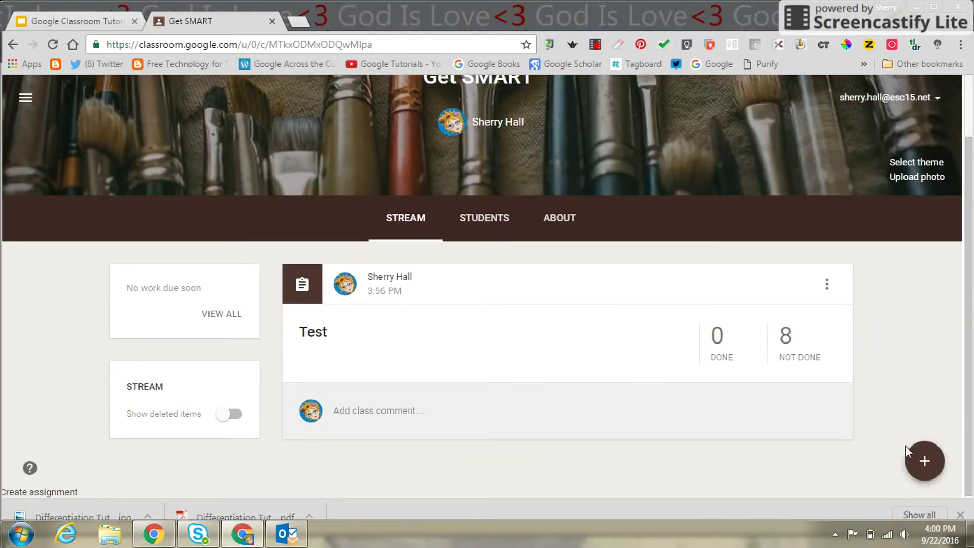
Start a new assignment in the Get SMART stream and title it "Writing Journal"
mouse_move(924, 464)
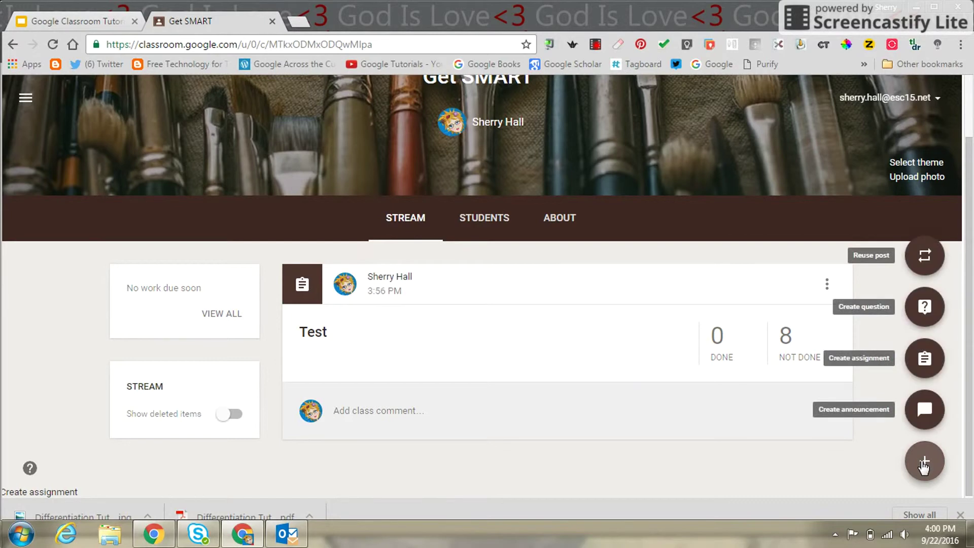
click(926, 360)
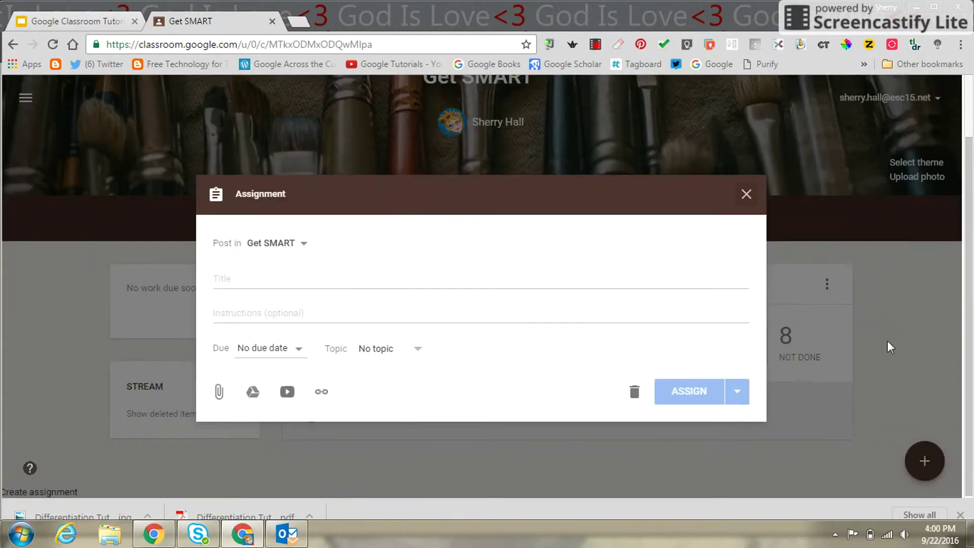
click(422, 280)
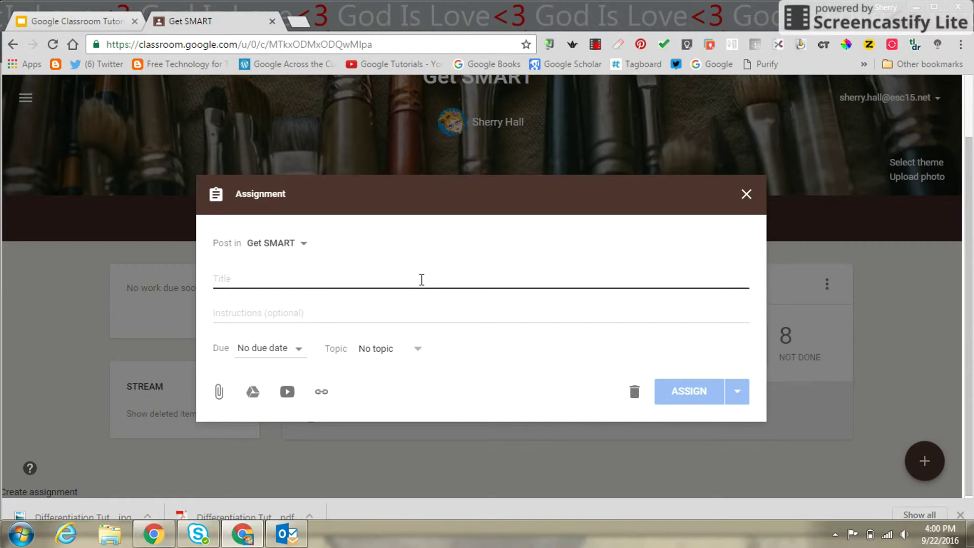
text(Writing )
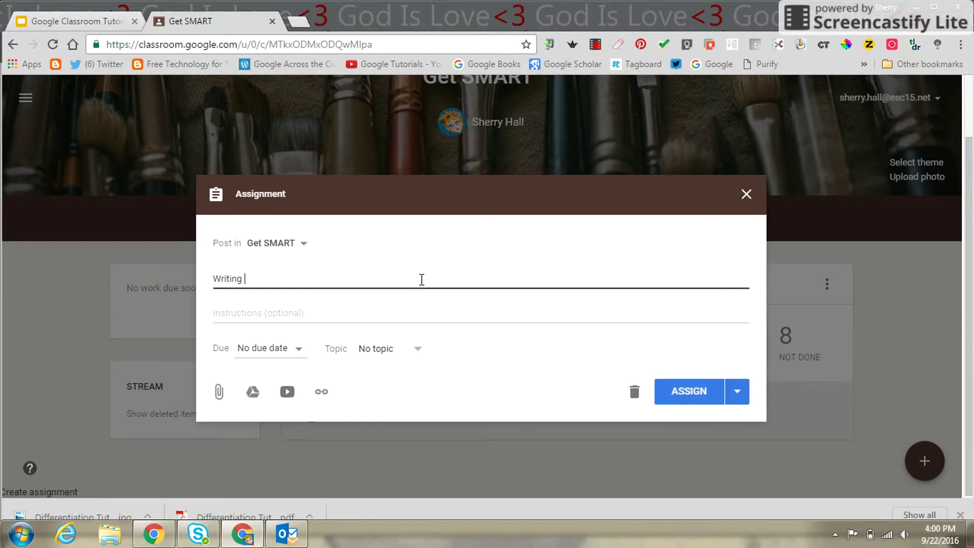
text(Journal)
Search Google Drive for "daily" and attach the "STEM Expo Rotating Writing Prompts" slides to the assignment
click(252, 393)
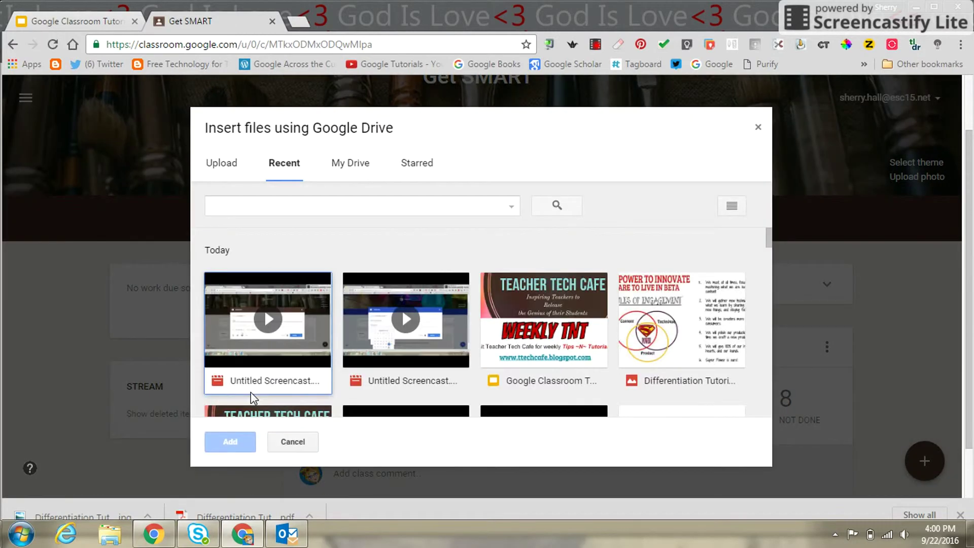
click(252, 212)
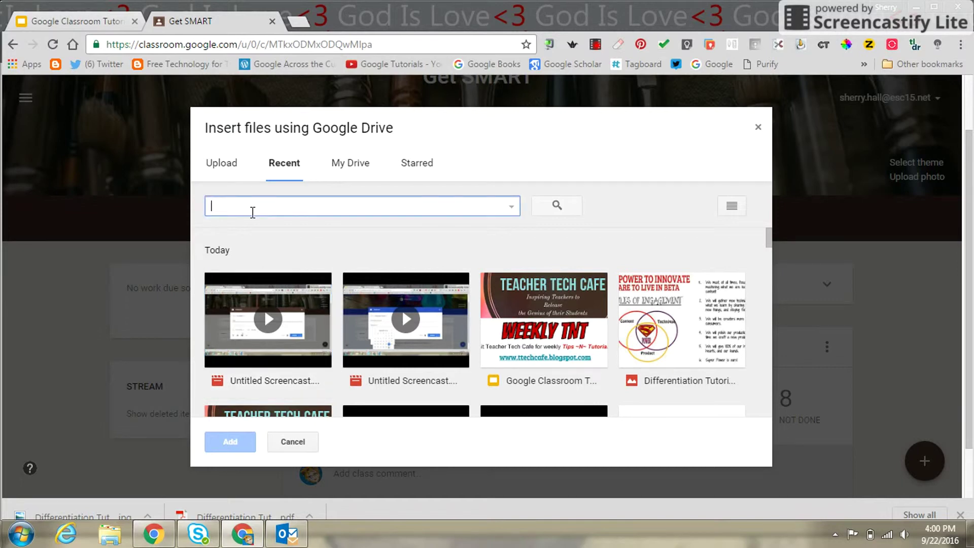
text(daily)
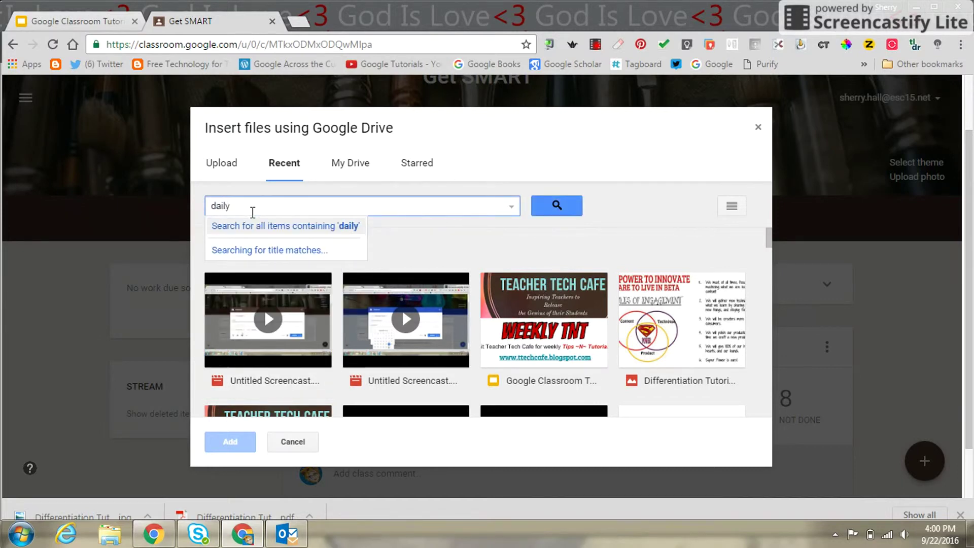
key(Return)
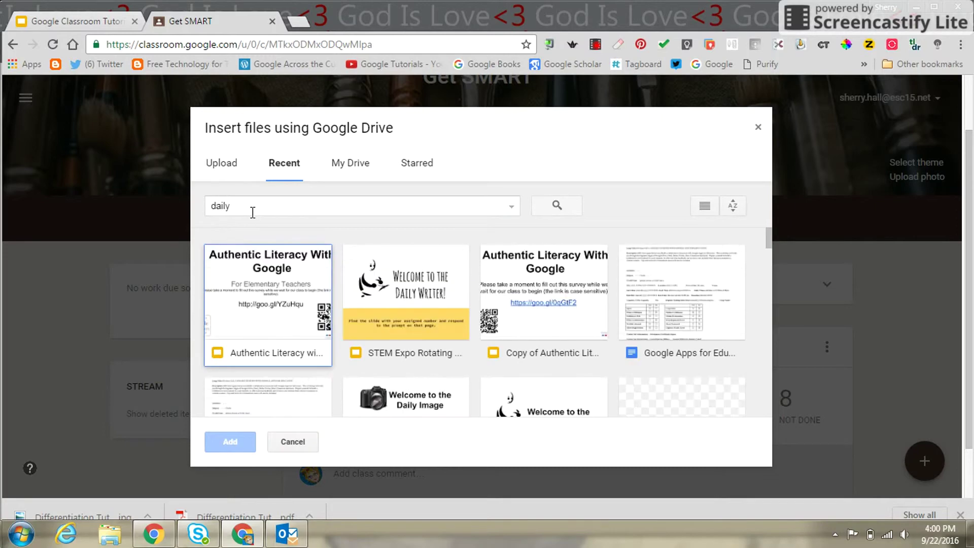
click(392, 283)
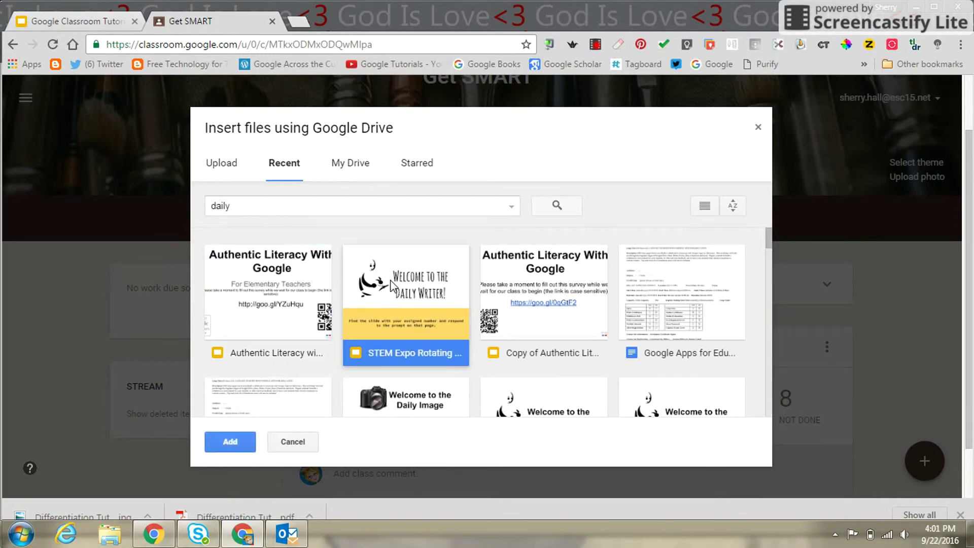
click(230, 441)
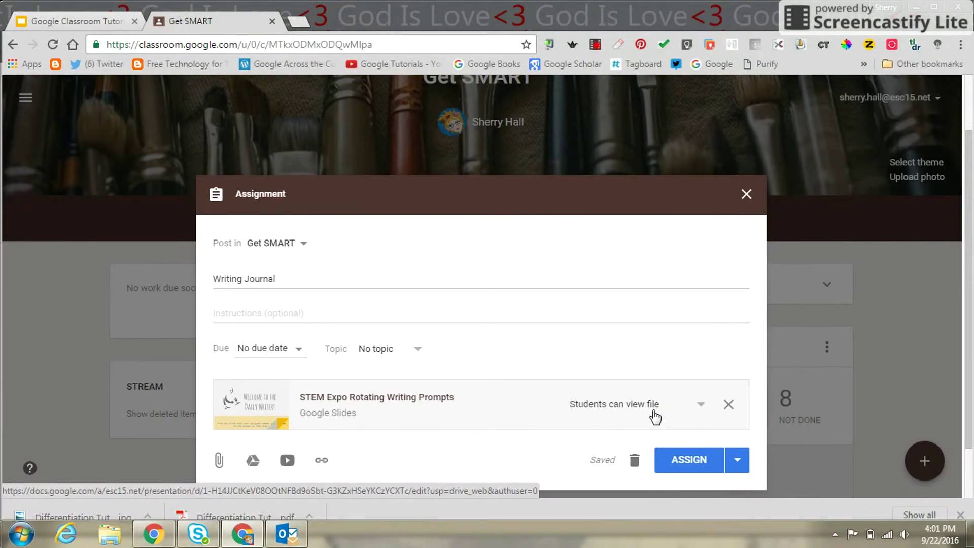
Set the attached slides to make a copy for each student and assign "Writing Journal"
click(701, 406)
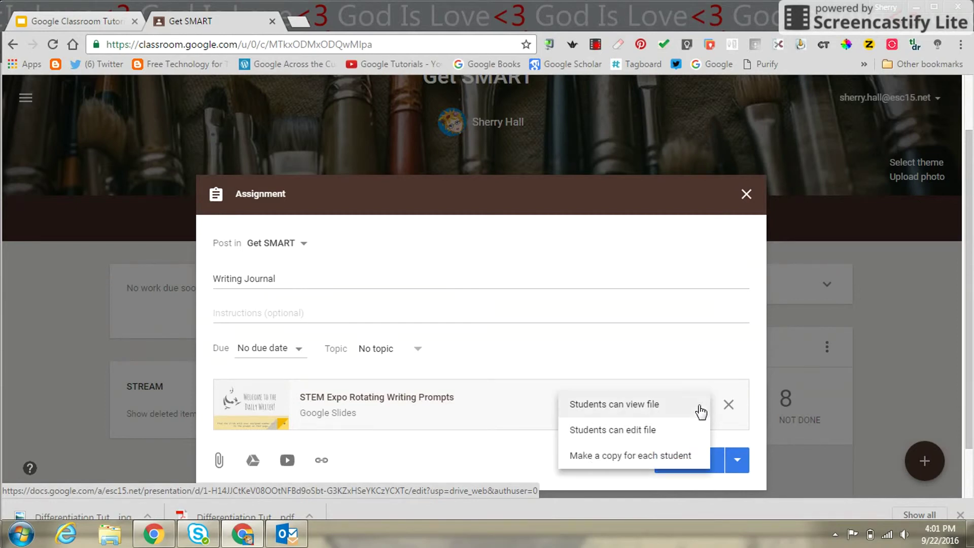
click(651, 457)
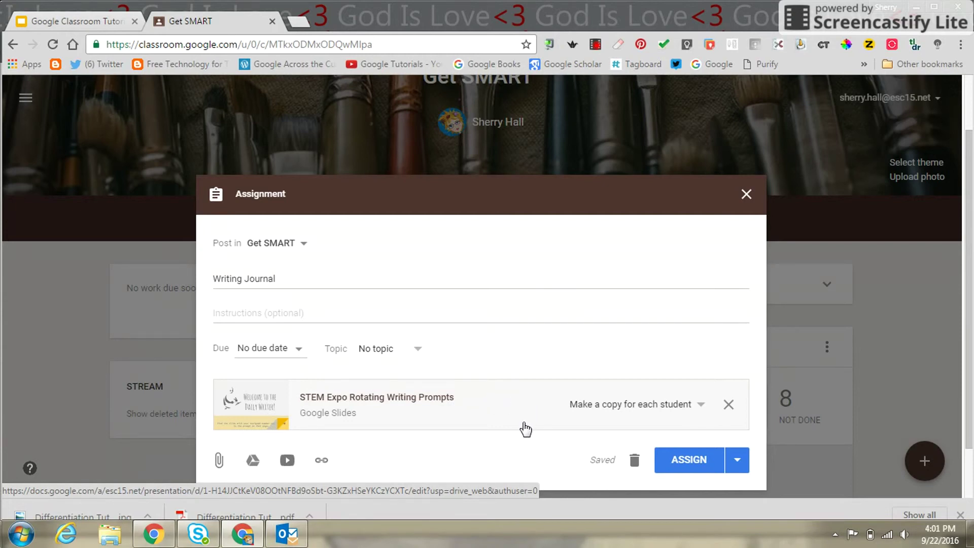
click(685, 464)
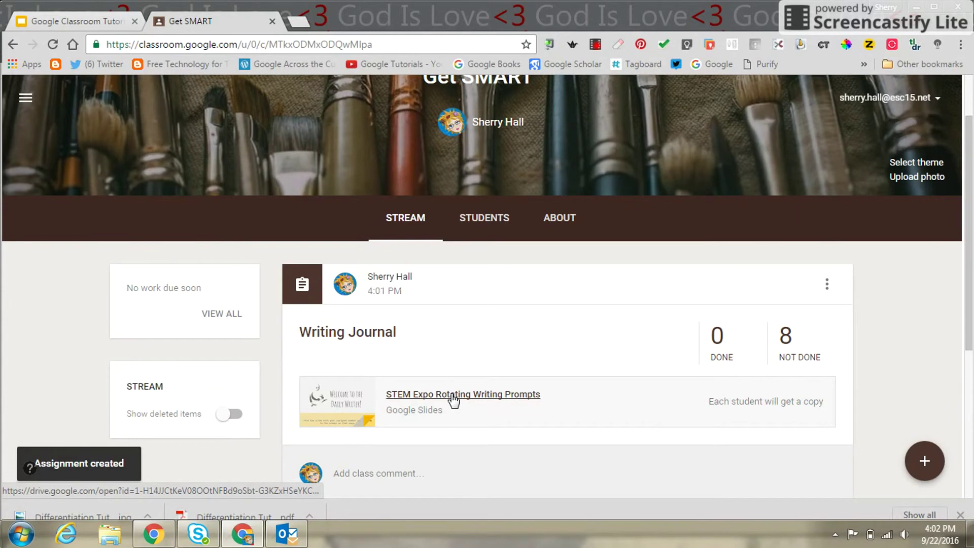
Open the "STEM Expo Rotating Writing Prompts" slides attached to the "Writing Journal" assignment
click(453, 397)
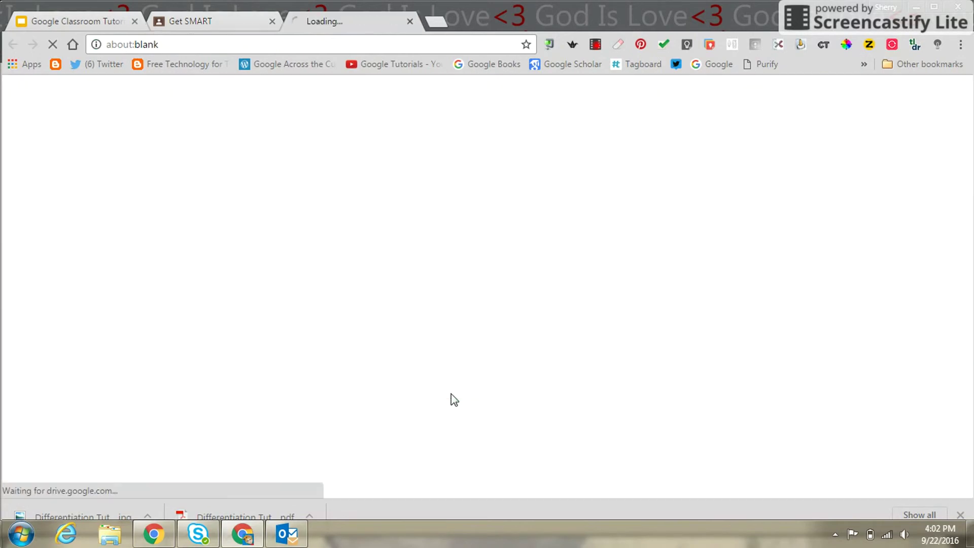